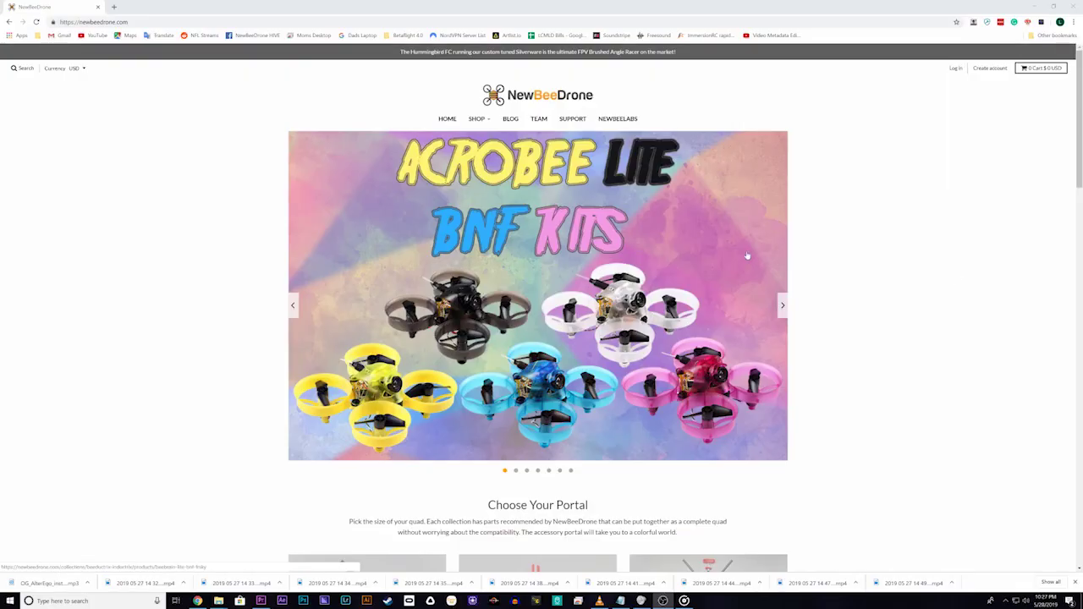
Browse the NewBeeDrone New Arrivals grid and open the BeeBrain Lite DSM – Project Mockingbird Edition page.
scroll(947, 287, "down", 3)
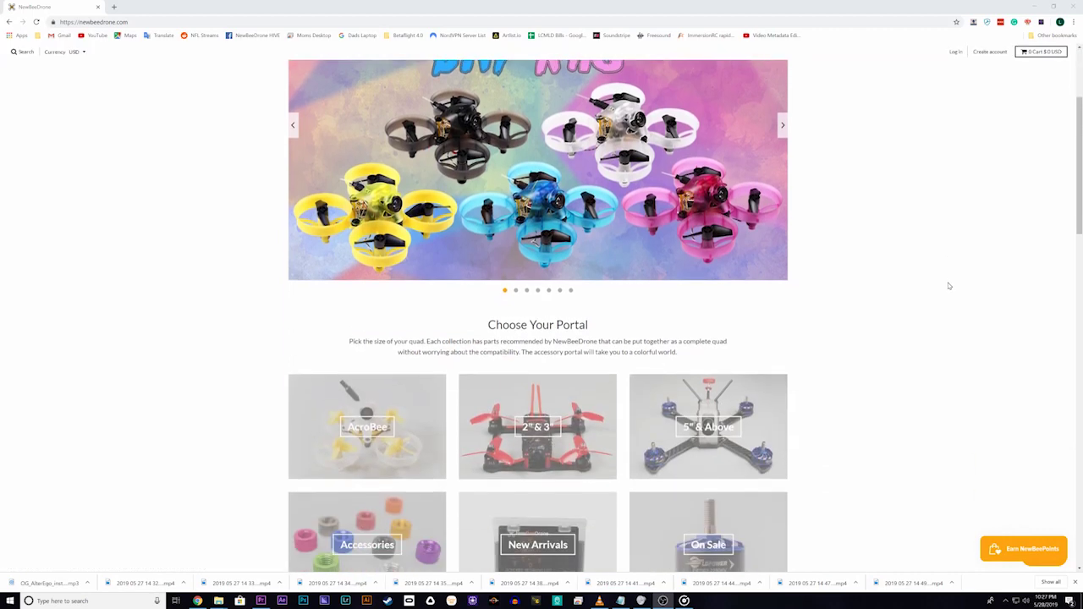
scroll(949, 286, "down", 5)
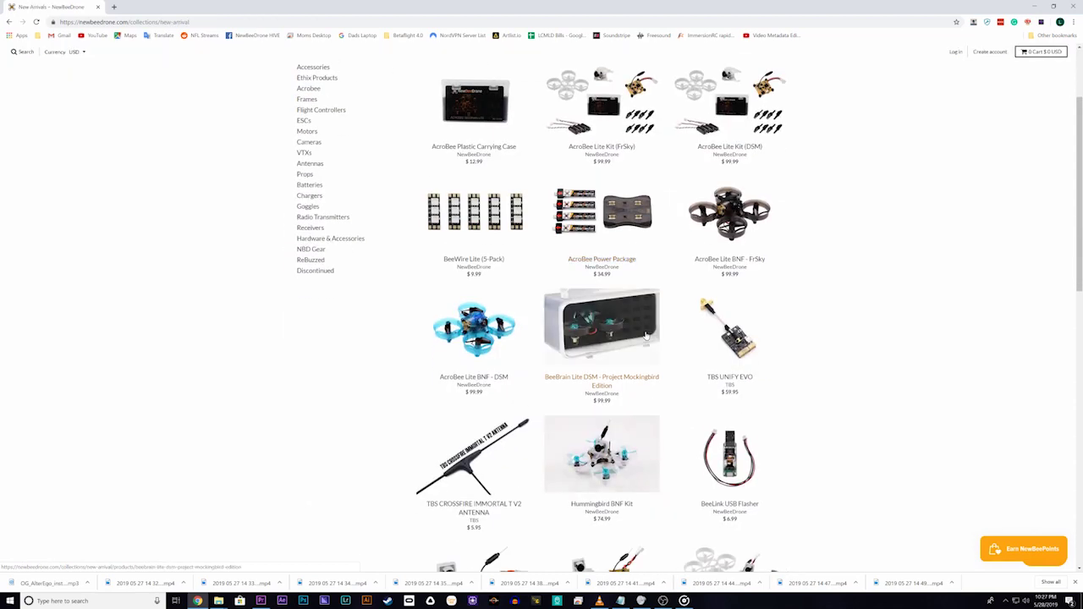
scroll(647, 336, "down", 3)
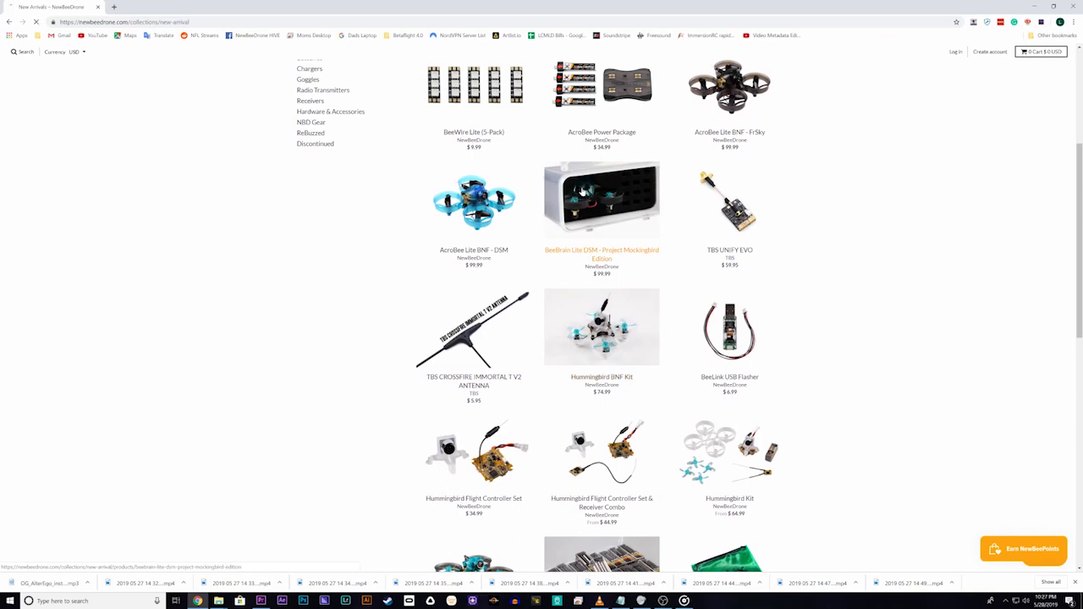
left_click(582, 192)
scroll(608, 250, "down", 3)
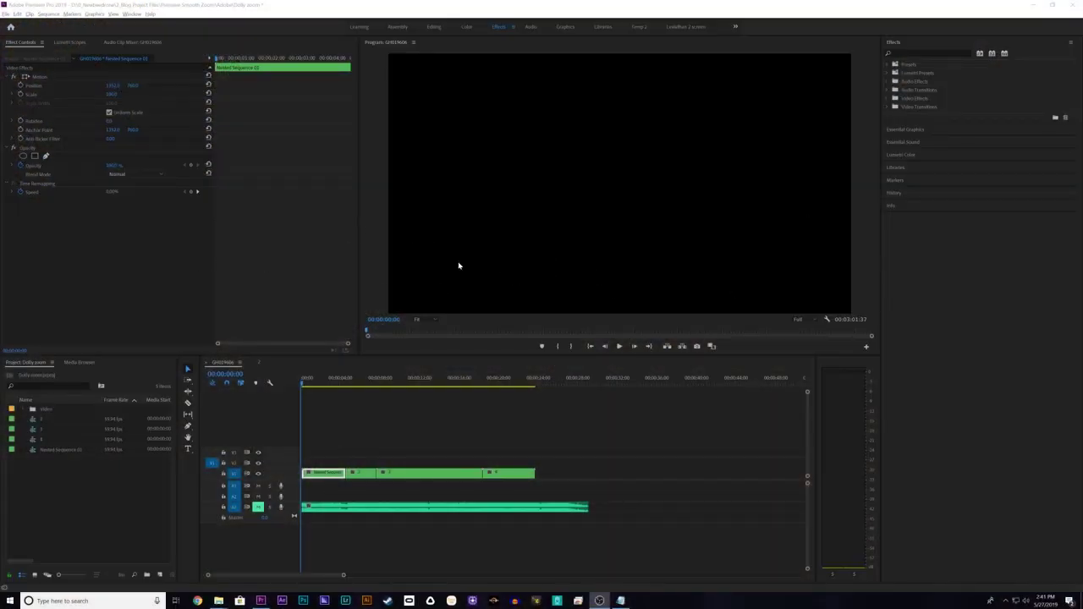
Preview the sequence, then add a Scale keyframe on Nested Sequence 01 at 00:00:01:22.
left_click(309, 382)
key("space")
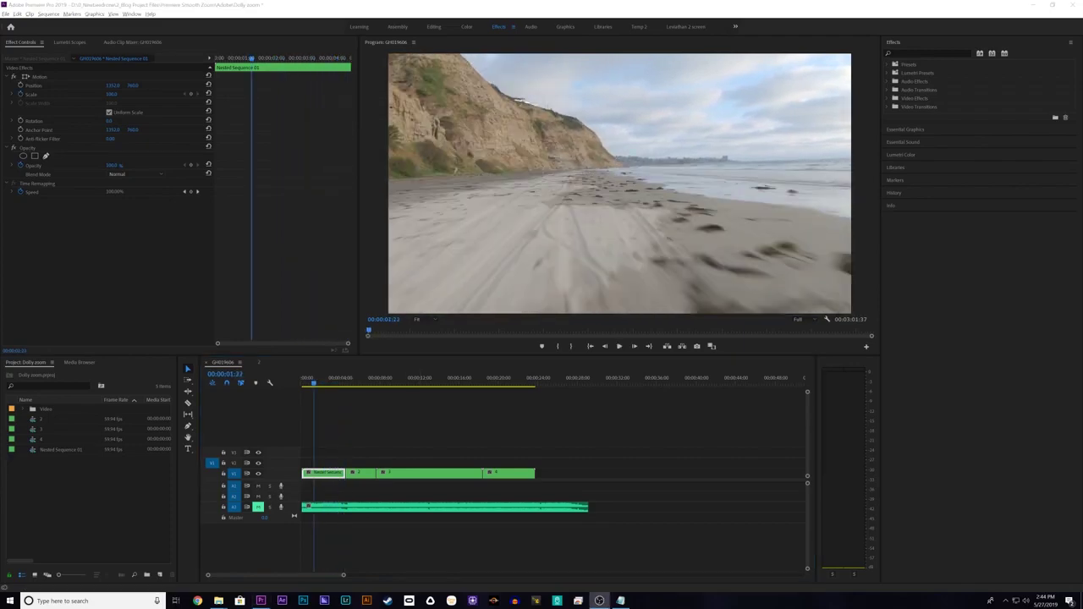
left_click(329, 474)
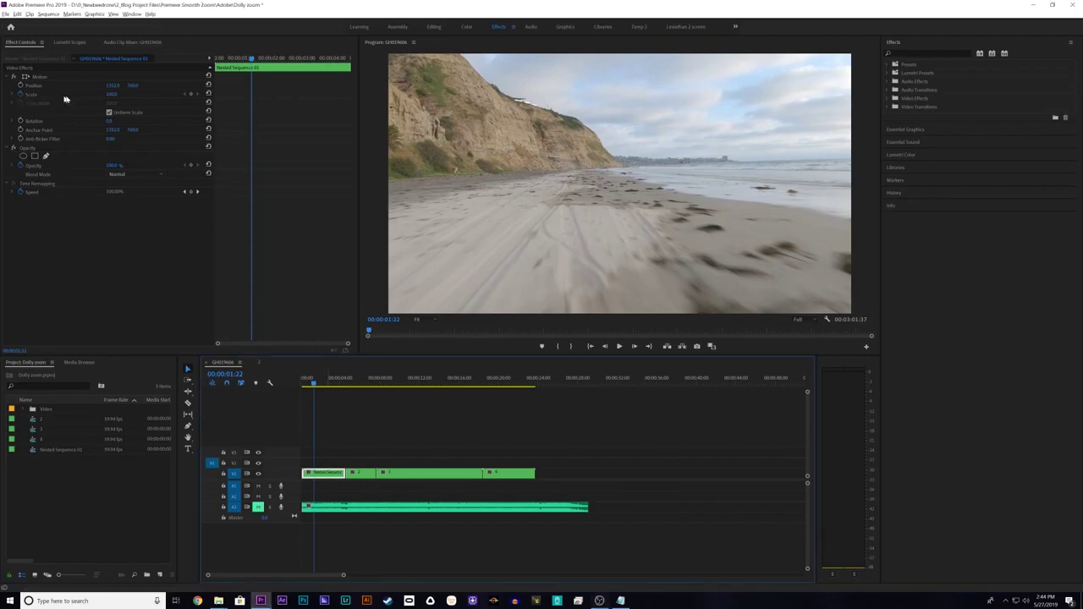
left_click(193, 94)
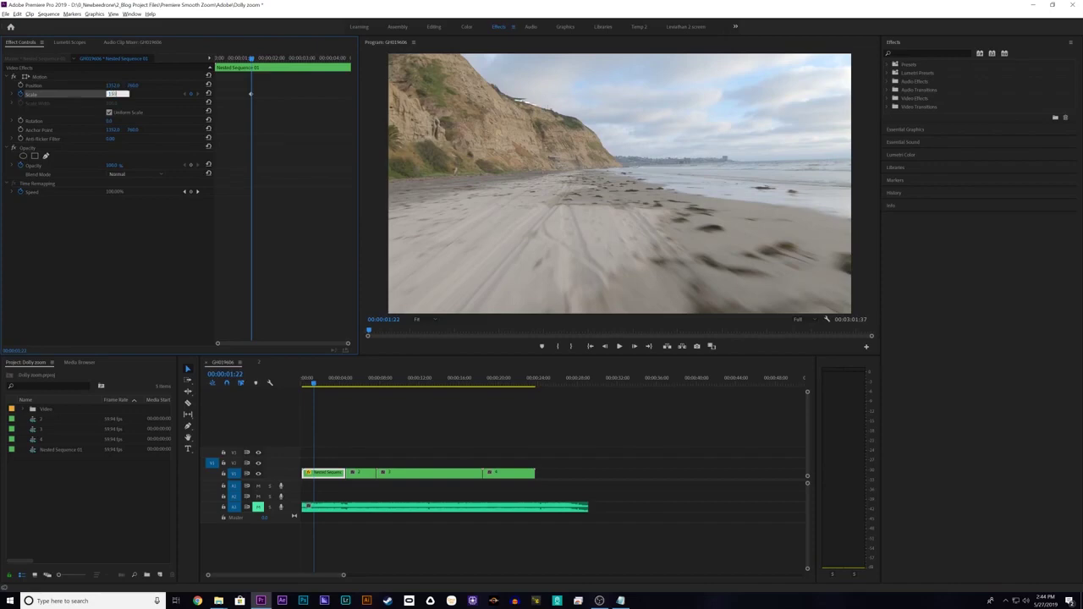
key("Return")
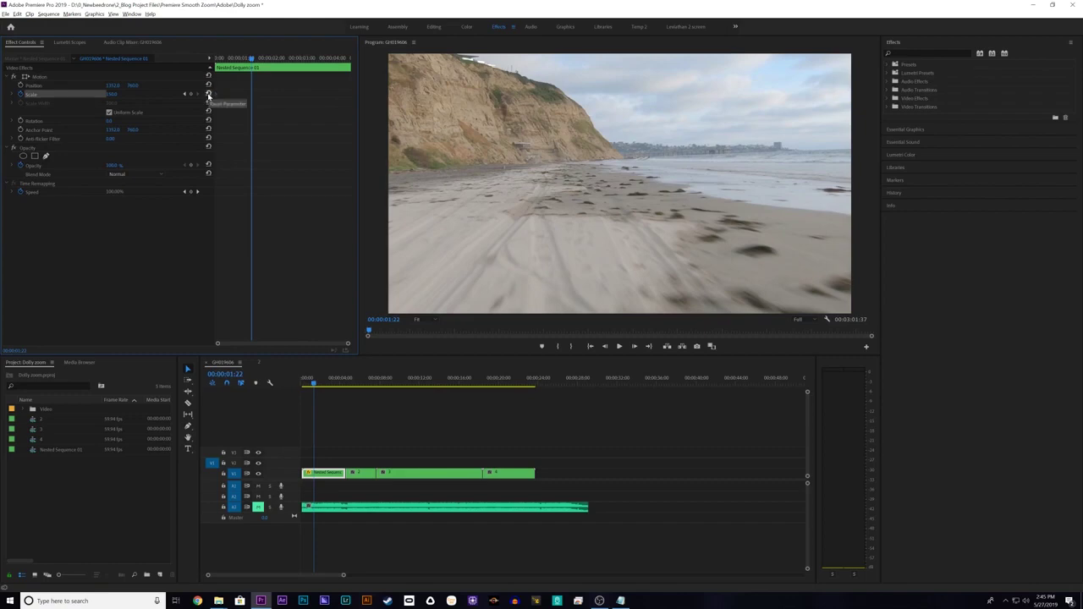
Reset Scale to 100, move the keyframe to the clip's end, and play back the zoom into the ocean.
left_click(209, 94)
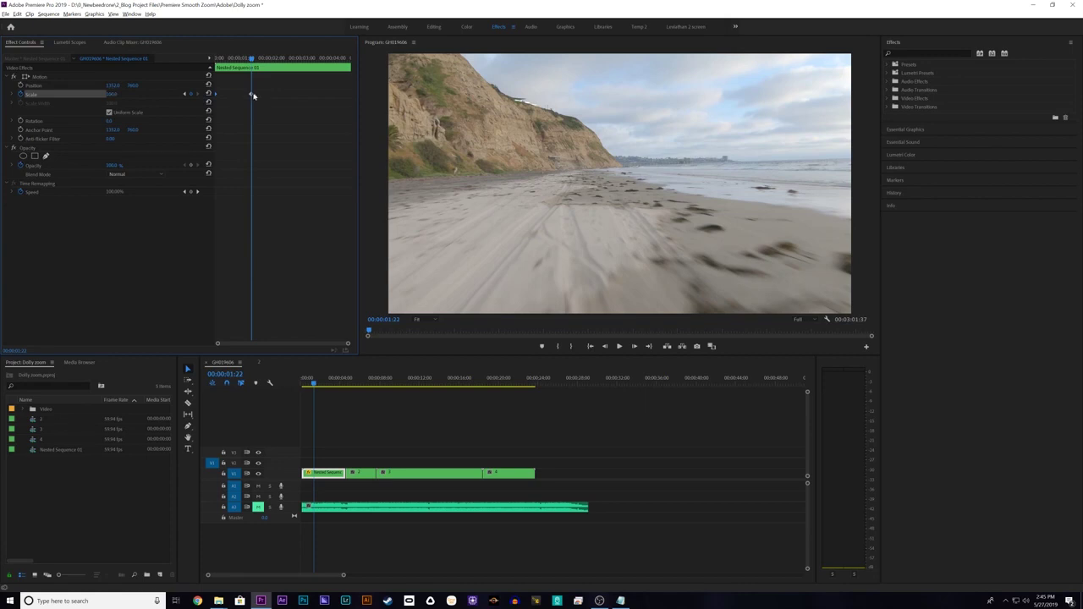
left_click_drag(250, 94, 350, 94)
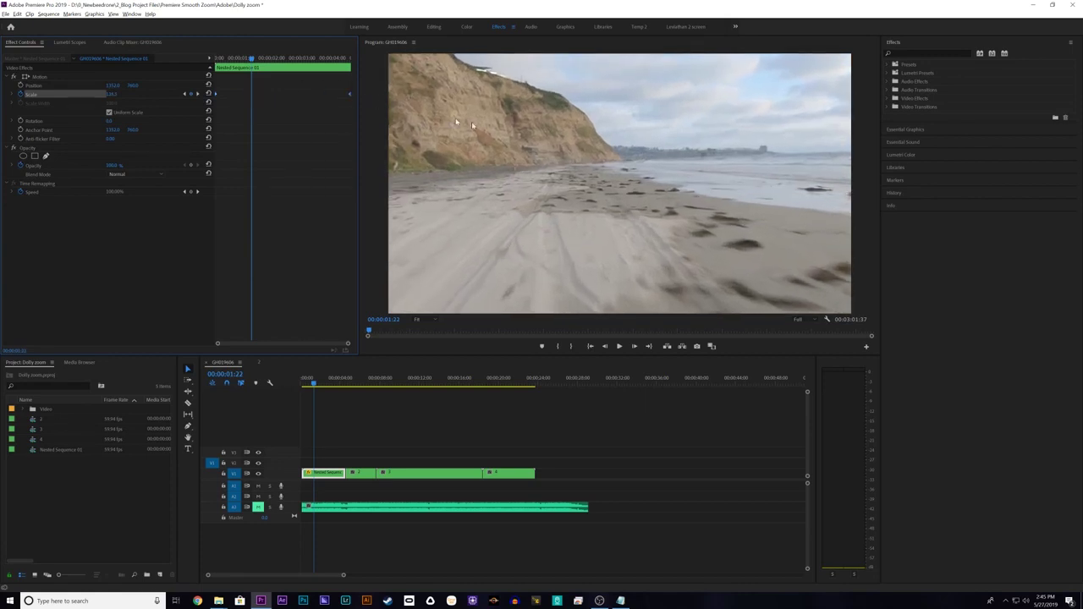
left_click(302, 385)
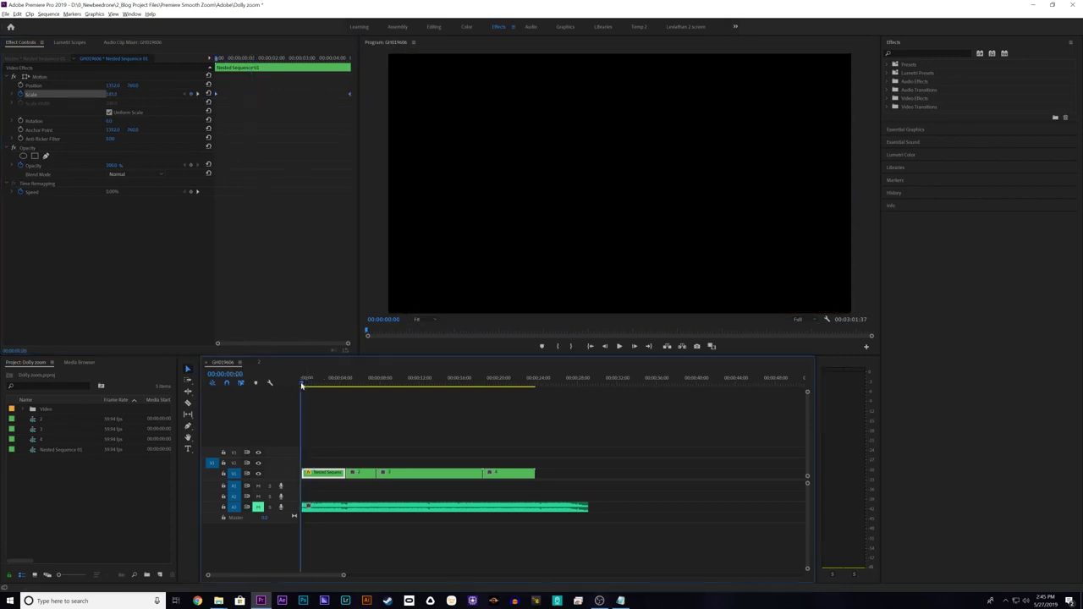
key("space")
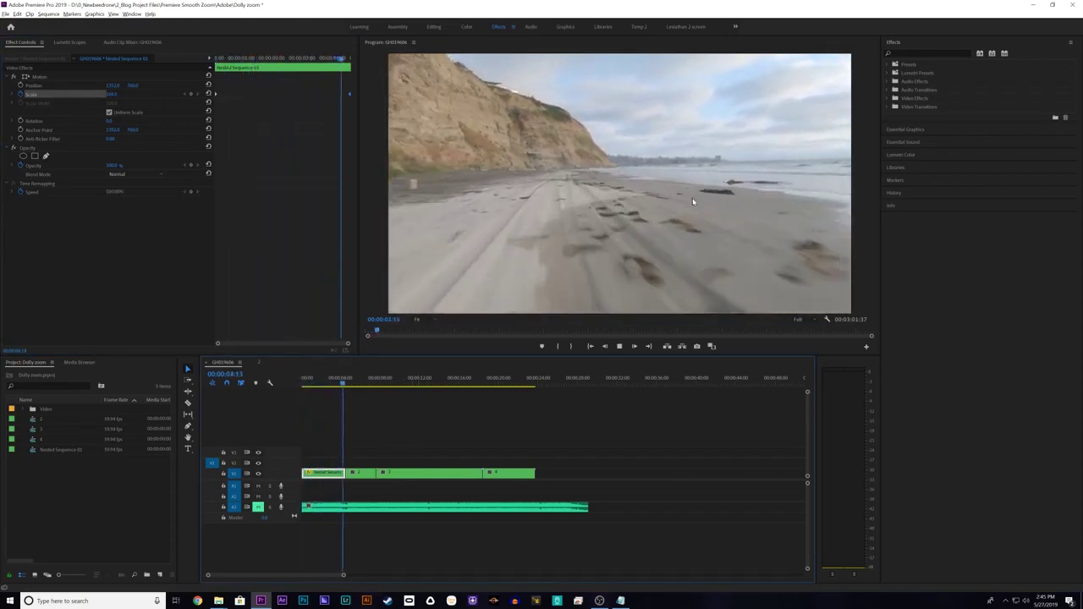
key("space")
key("Home")
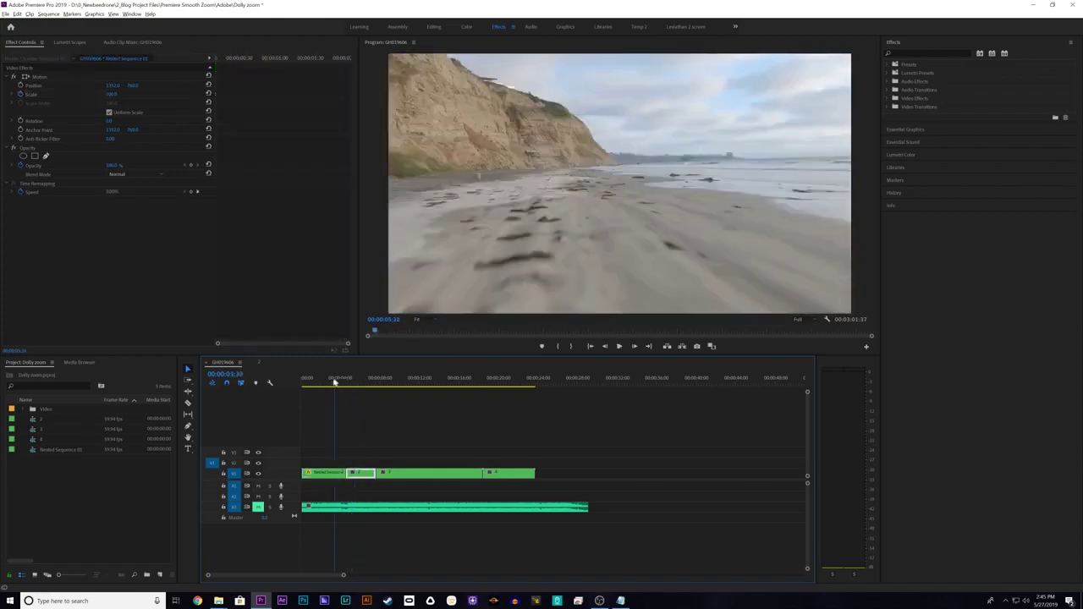
key("space")
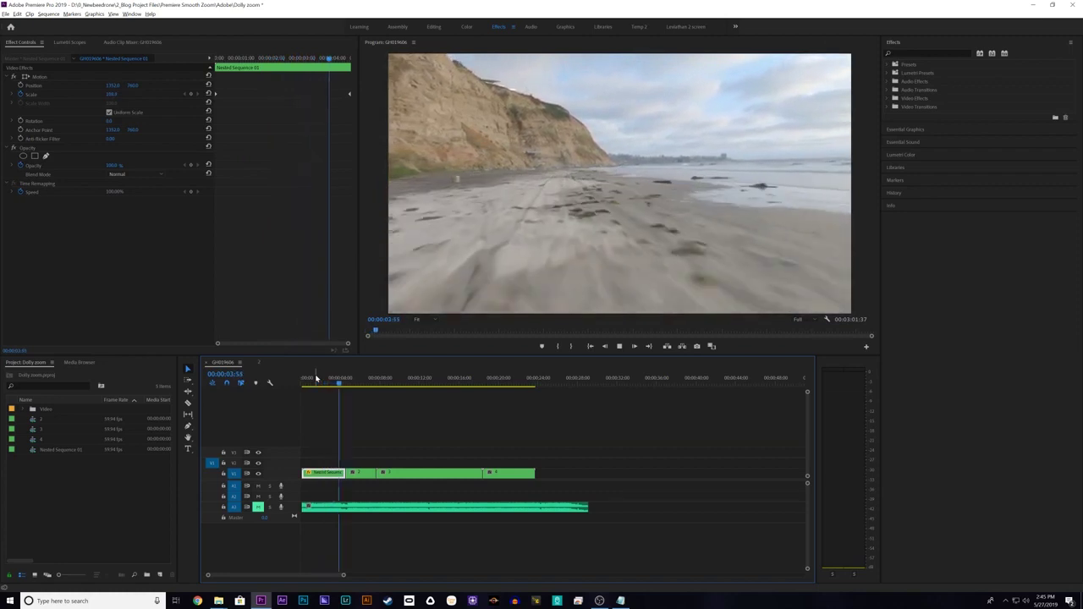
key("space")
left_click(314, 378)
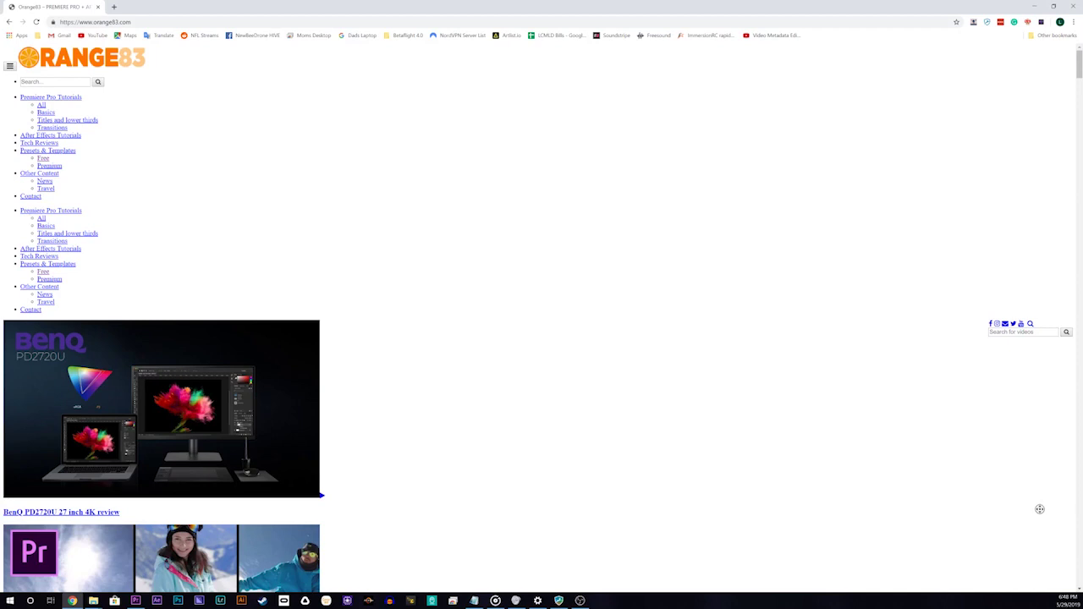
scroll(1041, 509, "down", 5)
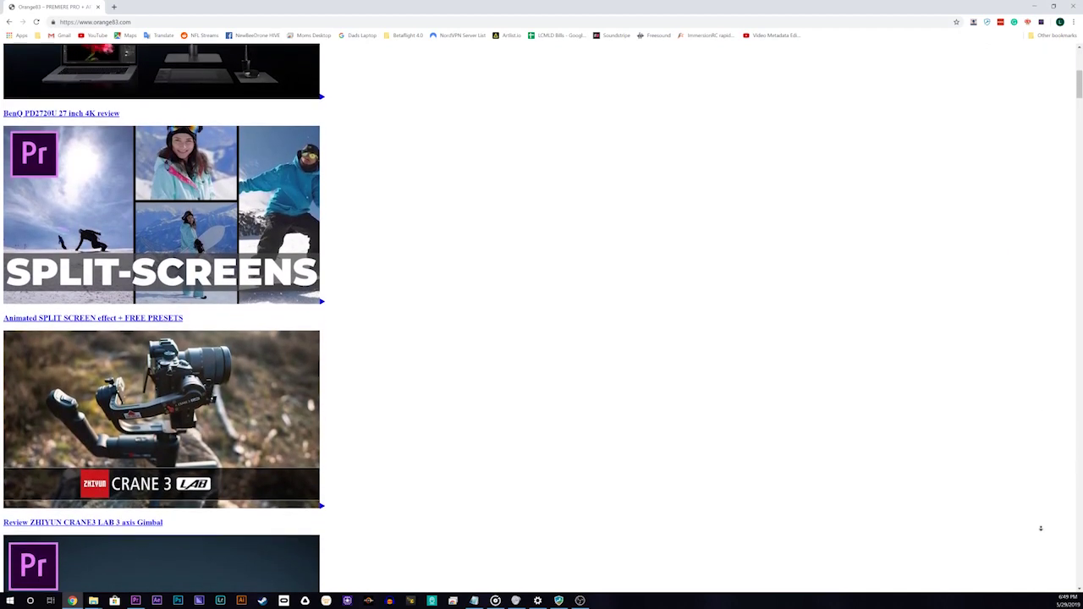
scroll(1041, 528, "down", 2)
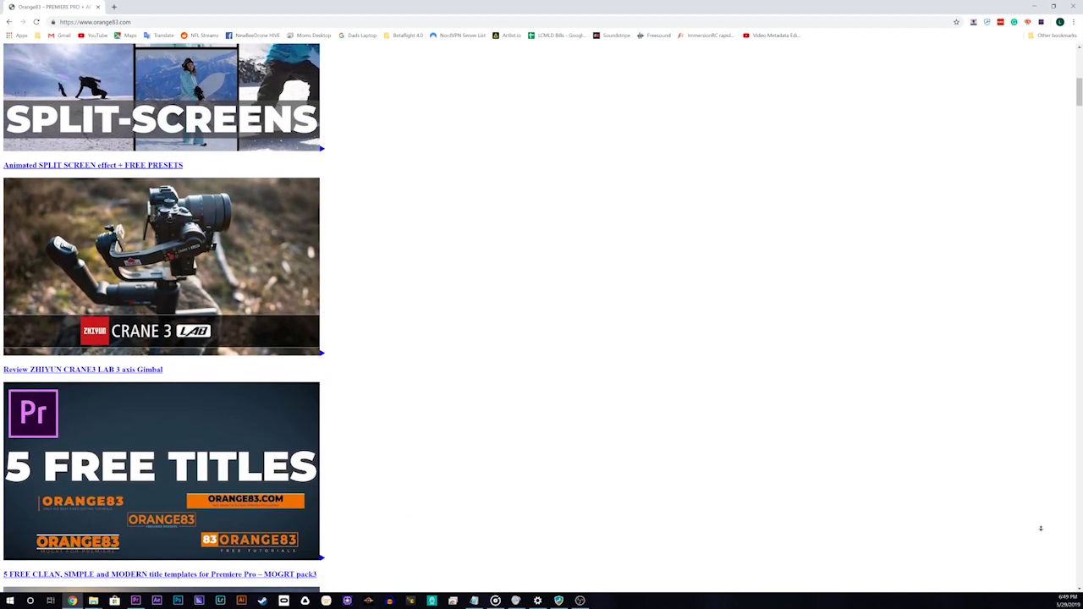
scroll(1041, 528, "down", 2)
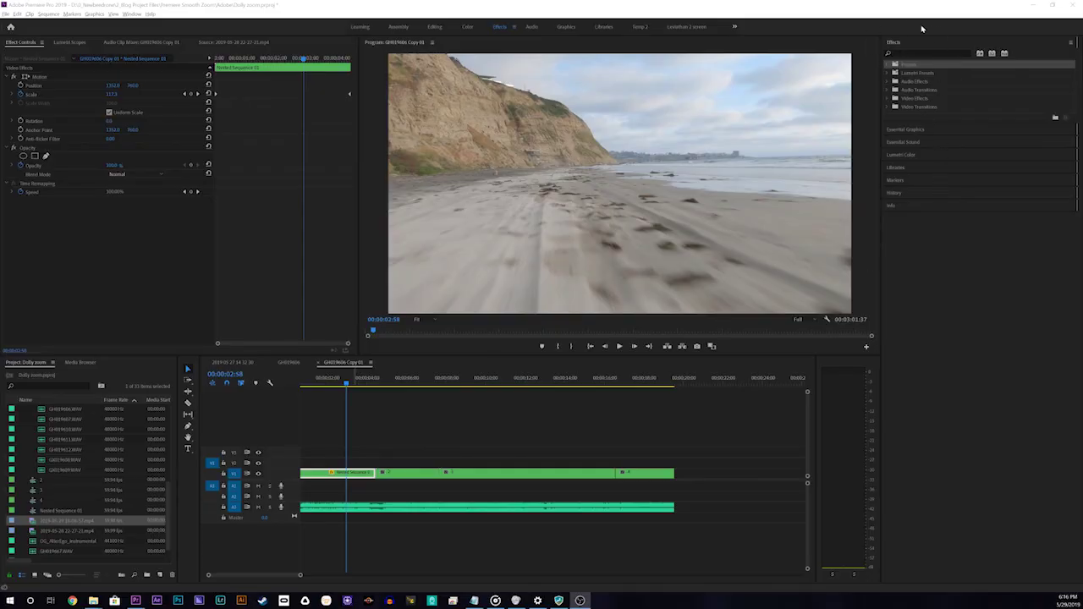
Choose Import Presets from the Presets folder, then play the cut into the ocean from about 00:00:04:28.
right_click(955, 67)
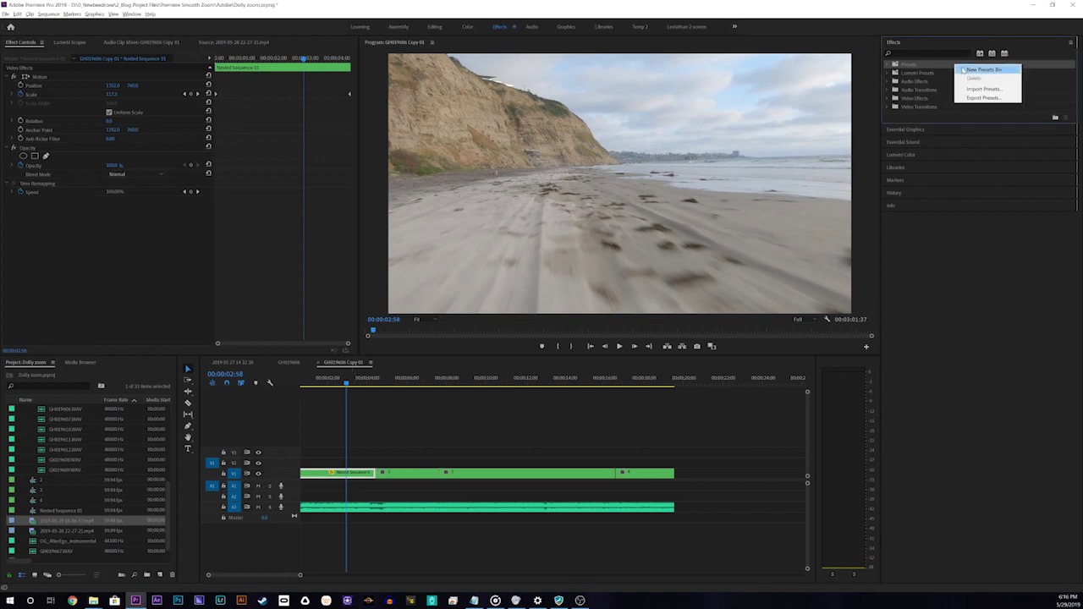
left_click(982, 90)
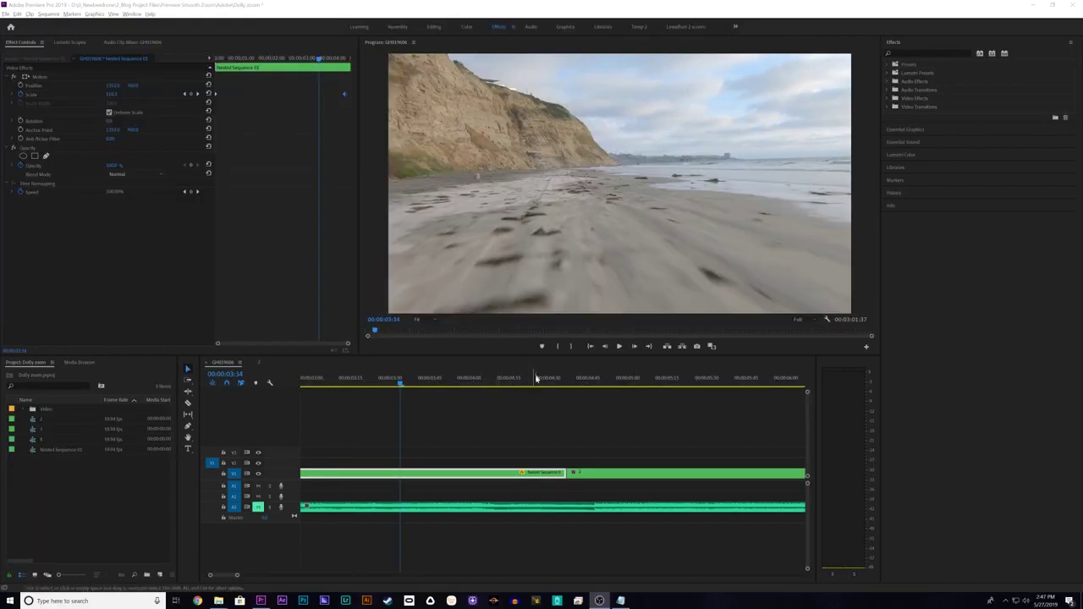
mouse_move(521, 378)
left_mouse_down()
mouse_move(584, 379)
mouse_move(539, 382)
left_mouse_up()
key("space")
key("space")
key("space")
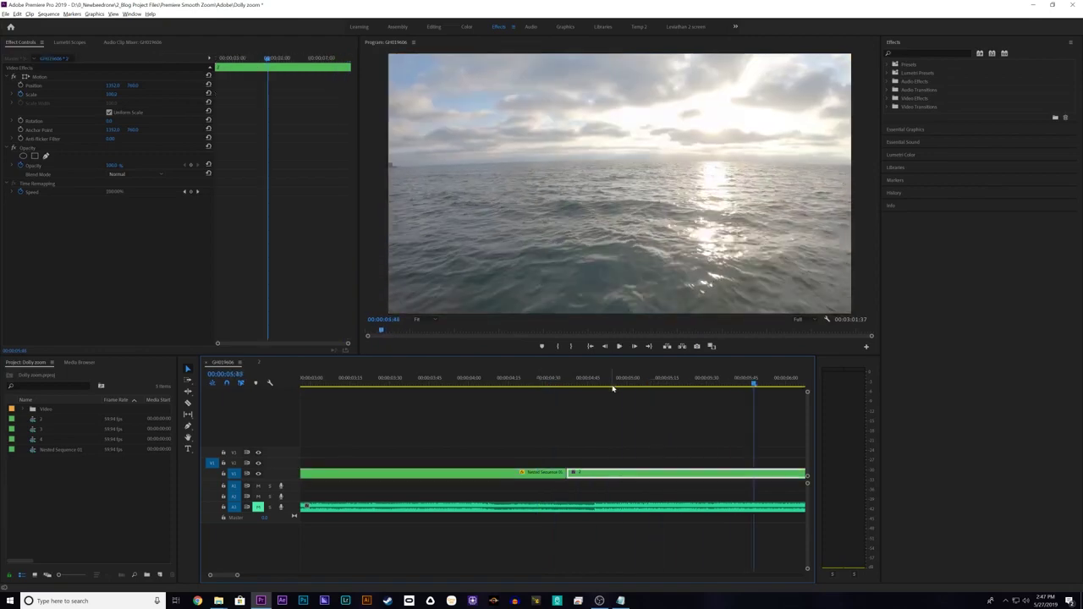
Split the nested clip a few frames before the join and cut the ocean clip near 00:00:04:47.
left_click_drag(614, 387, 693, 380)
mouse_move(574, 378)
left_mouse_down()
mouse_move(534, 380)
mouse_move(704, 380)
mouse_move(540, 385)
mouse_move(569, 385)
left_mouse_up()
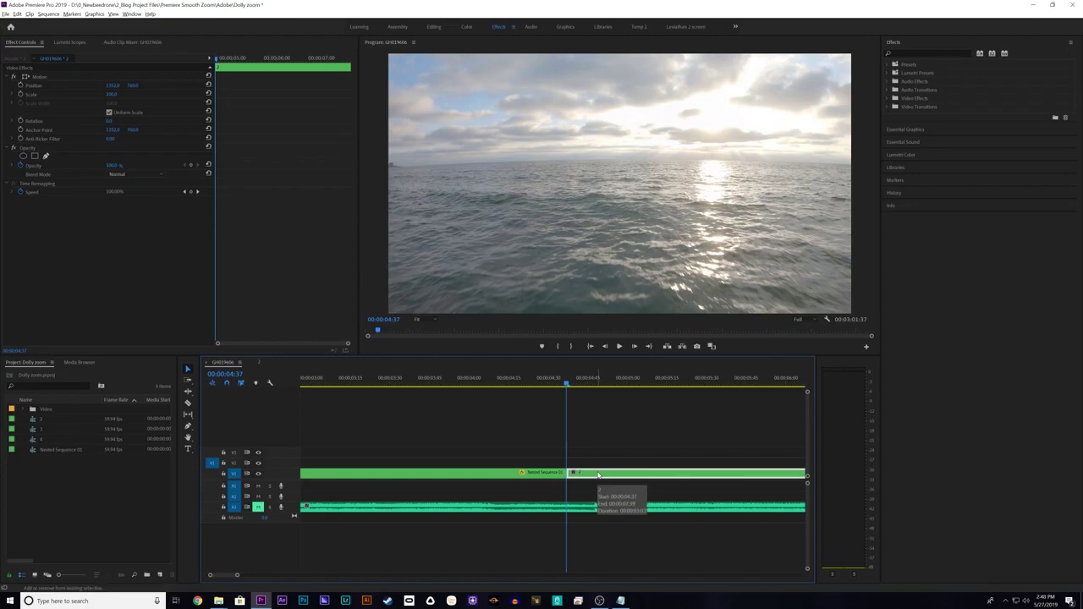
key("shift+Left")
key("shift+Left")
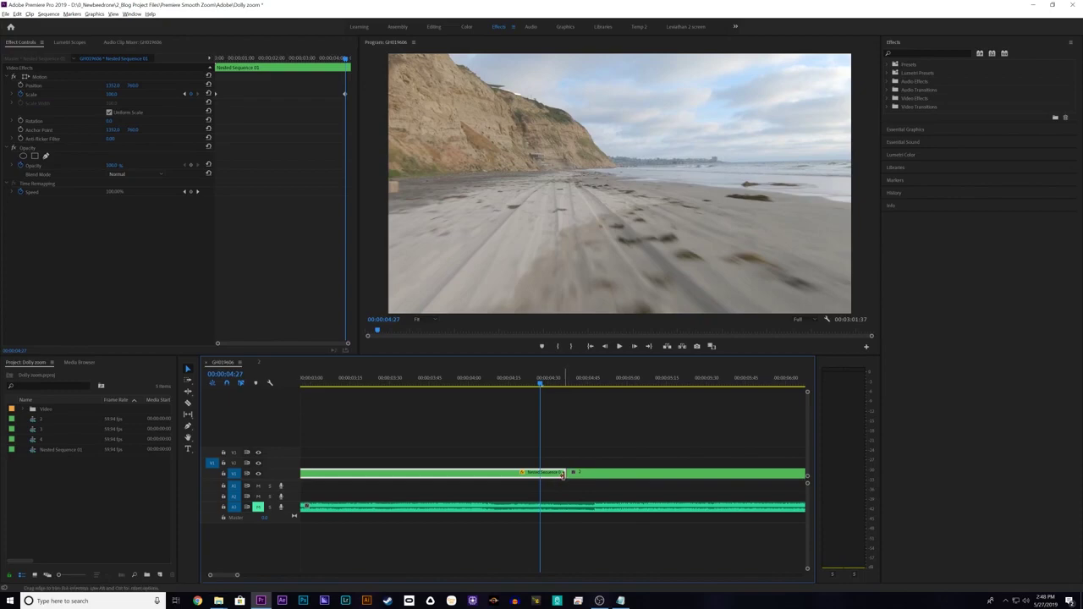
key("ctrl+k")
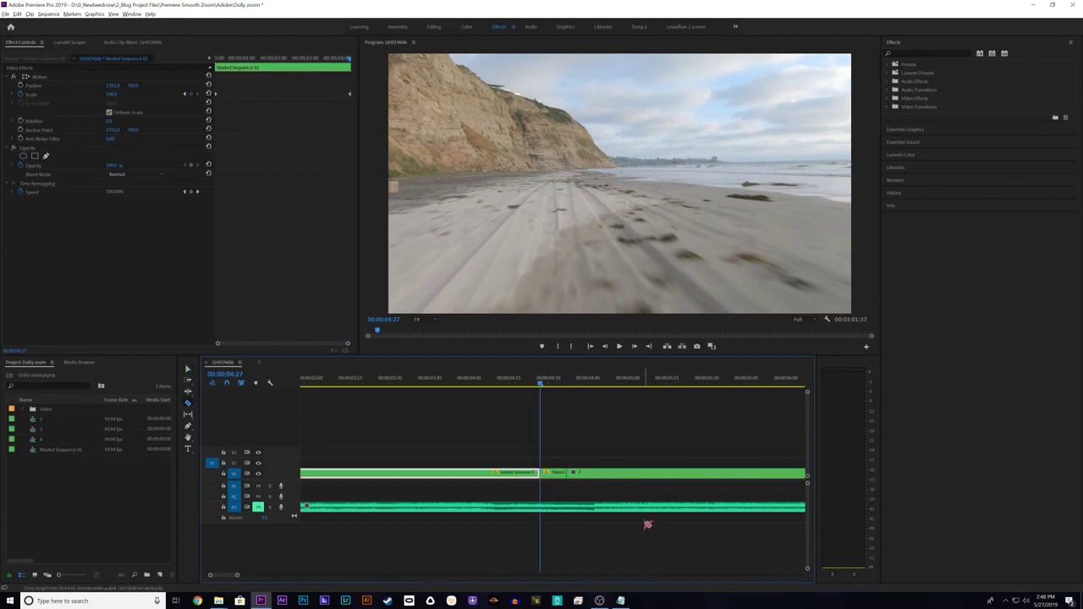
key("Down")
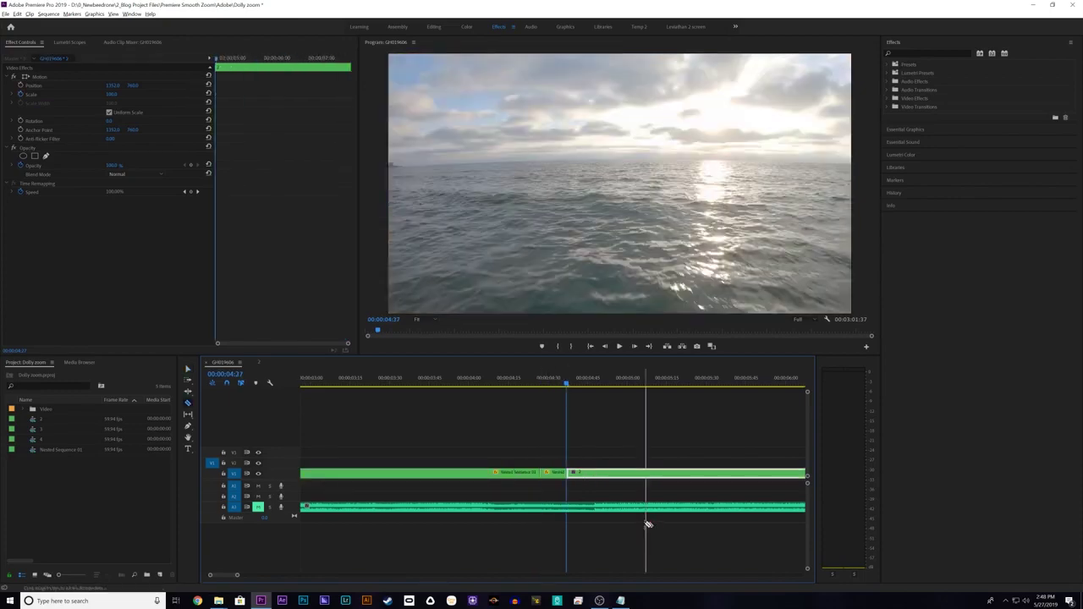
key("Right")
key("Right")
key("Right")
key("Right")
key("Right")
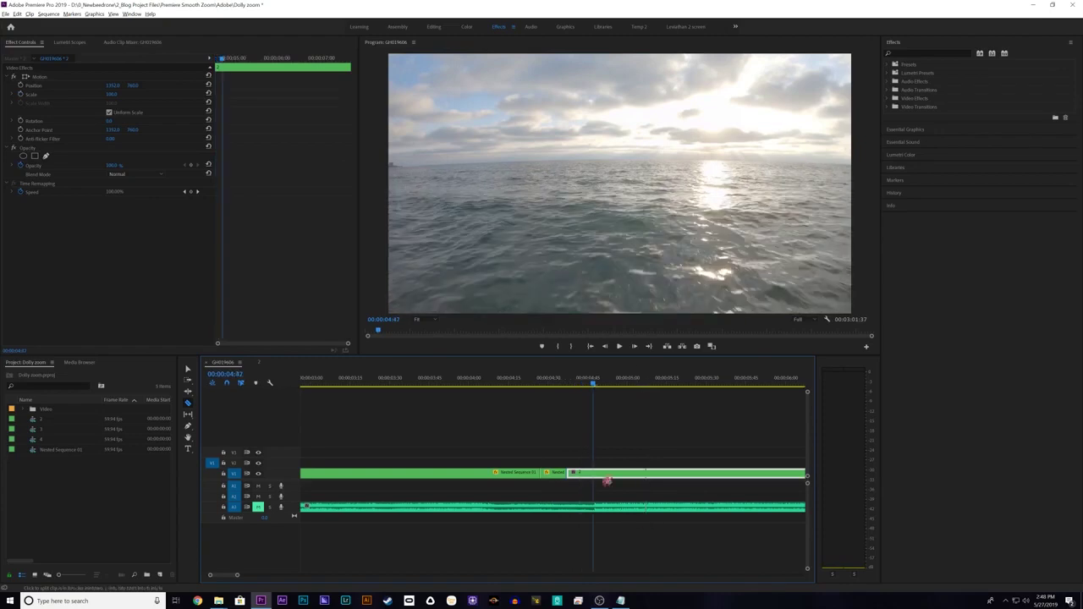
left_click(594, 473)
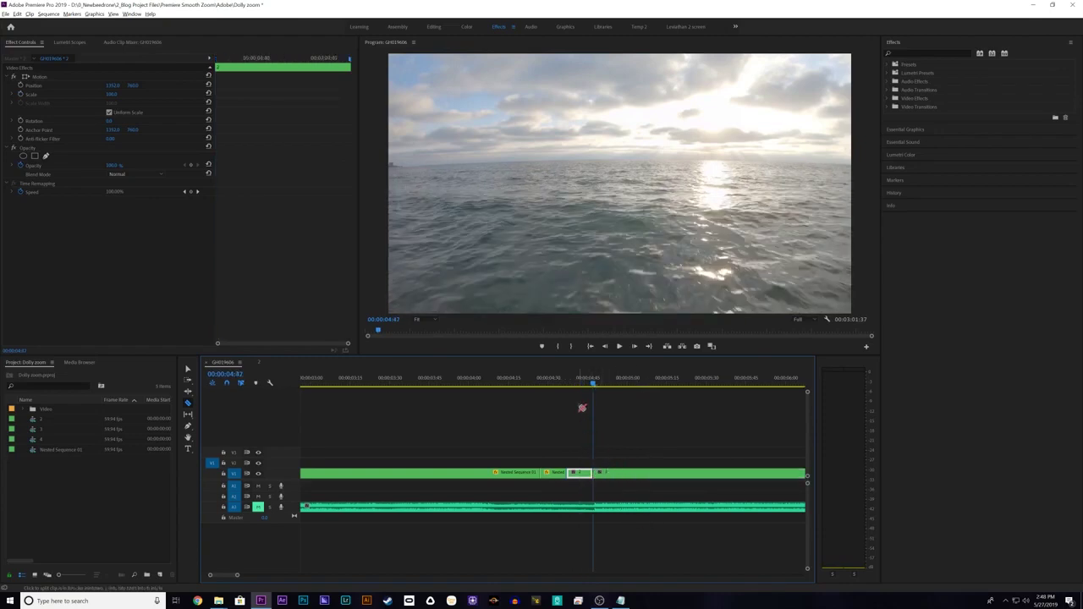
Create a new Adjustment Layer and place it on V2 above the cut.
key("v")
right_click(75, 476)
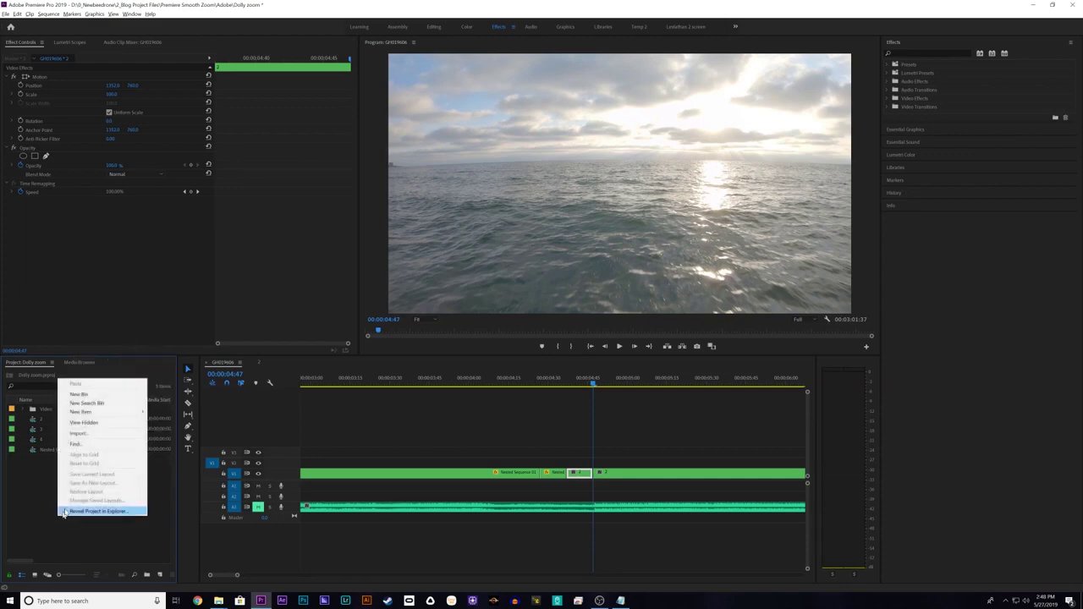
left_click(31, 490)
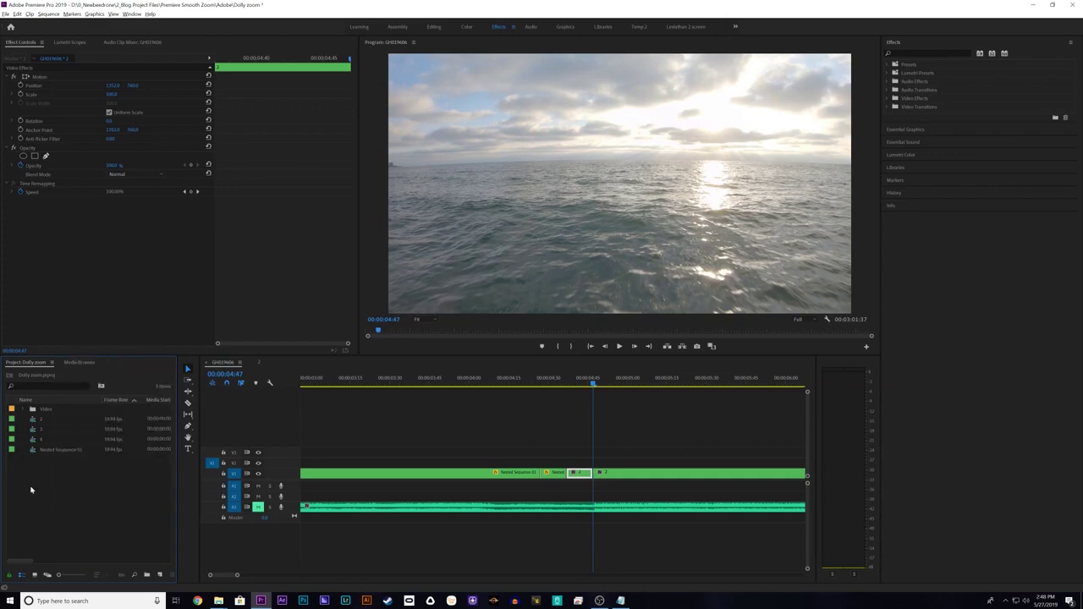
right_click(87, 480)
mouse_move(147, 376)
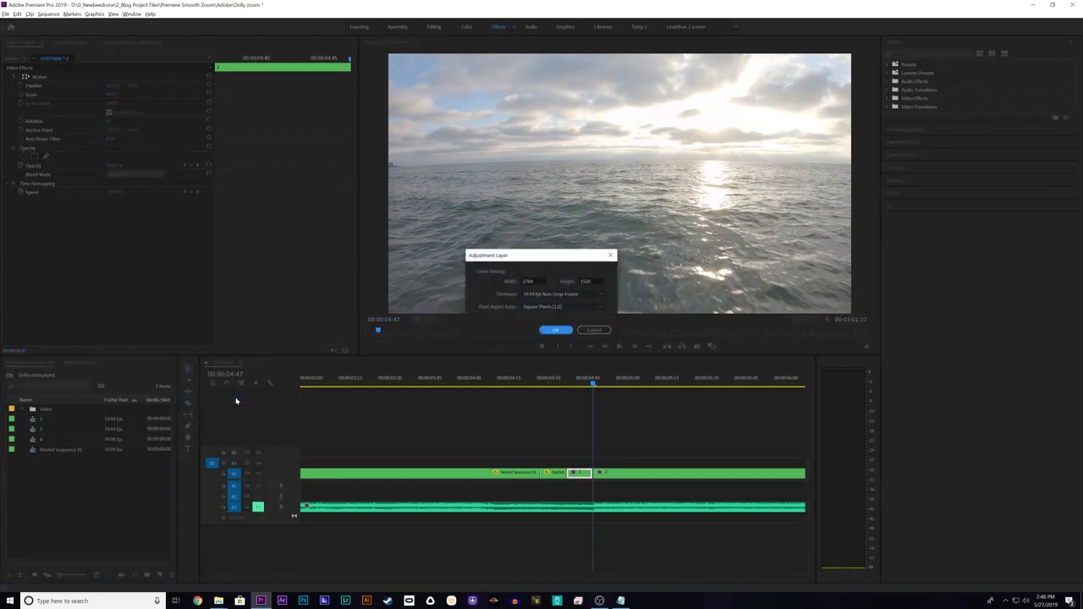
key("Return")
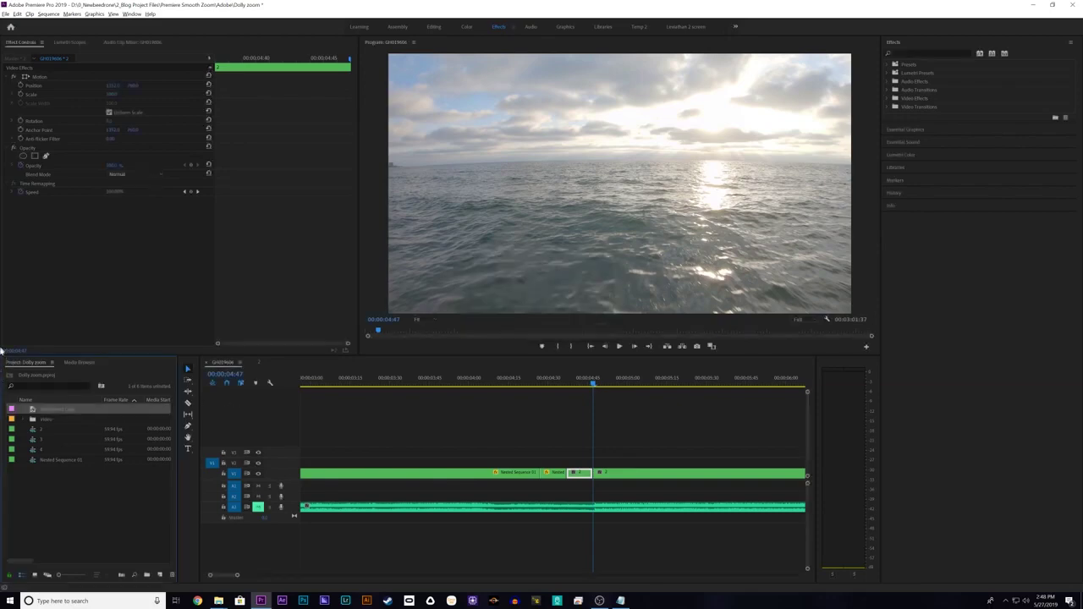
left_click_drag(45, 411, 546, 464)
Razor the adjustment layer at the playhead and delete the part after it.
key("c")
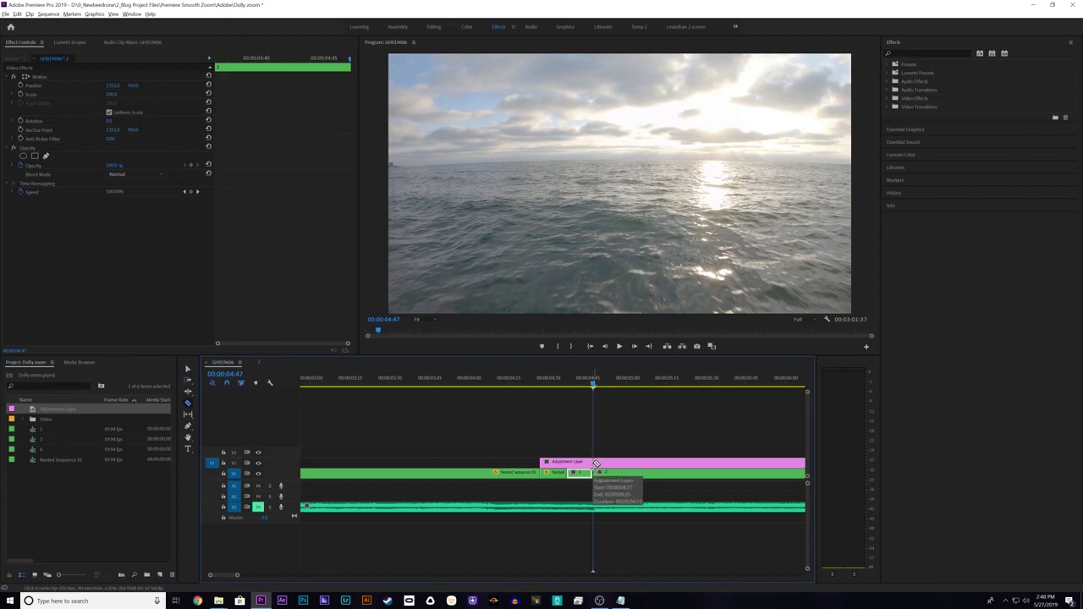
left_click(596, 464)
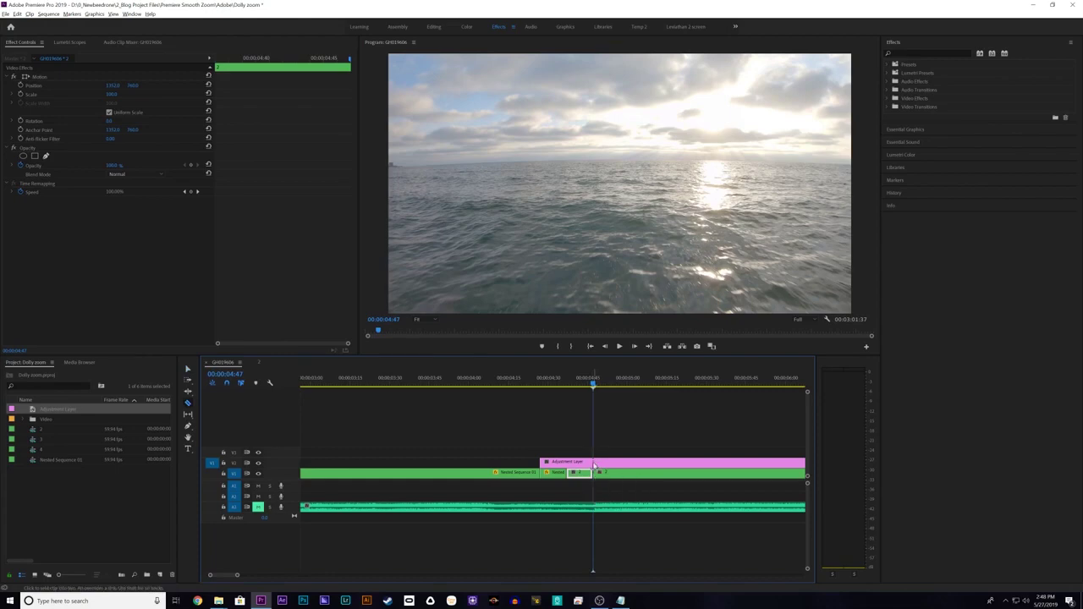
key("v")
left_click(684, 462)
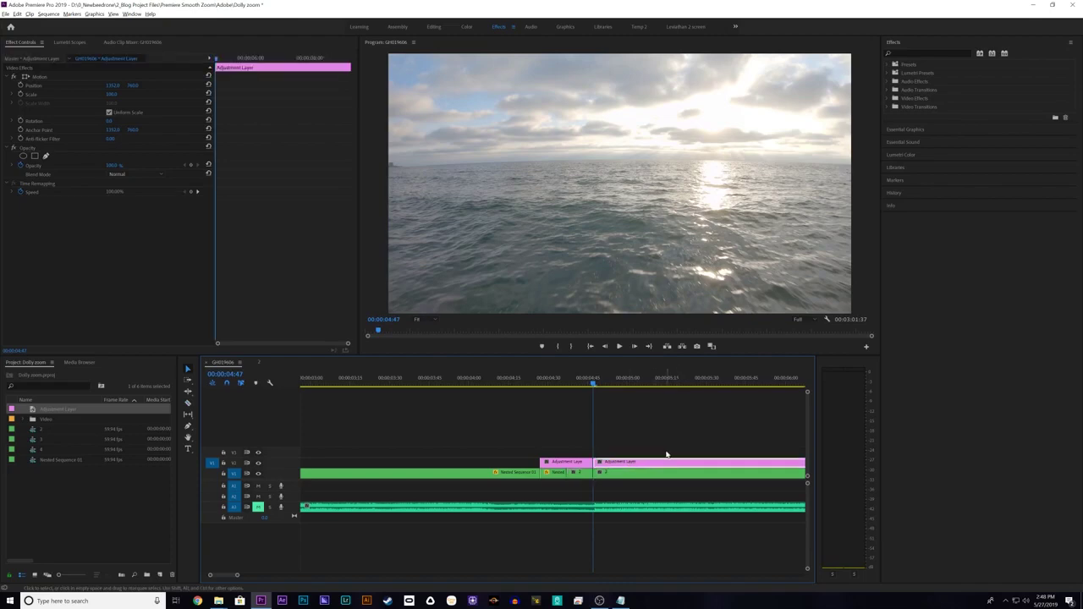
key("Delete")
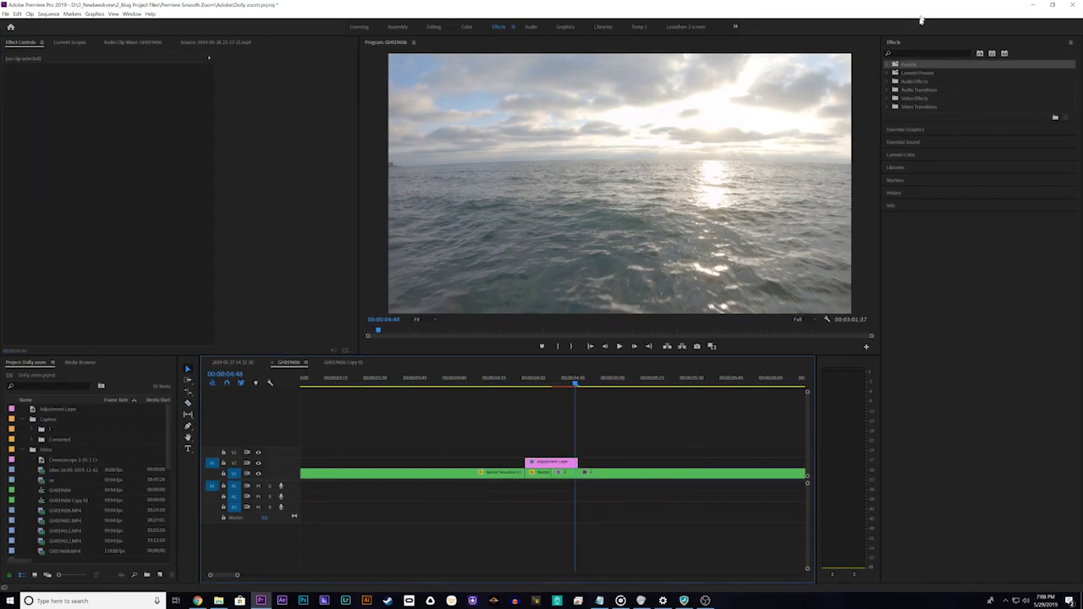
Search effects for 'smoo' and apply the Smooth Zoom IN preset to the adjustment layer.
left_click(902, 53)
type("smoo")
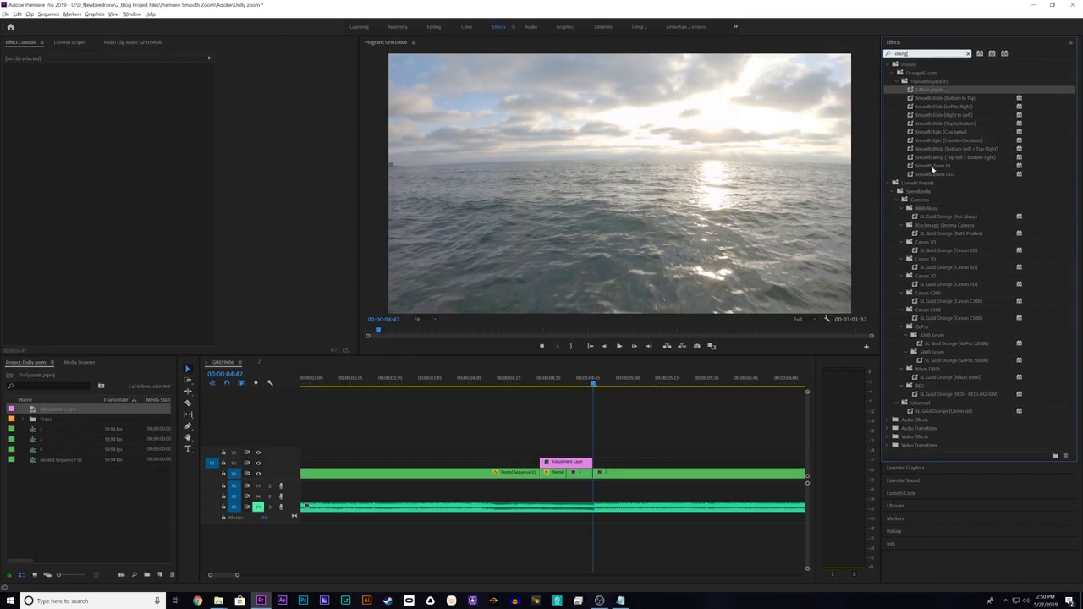
left_click_drag(938, 169, 572, 464)
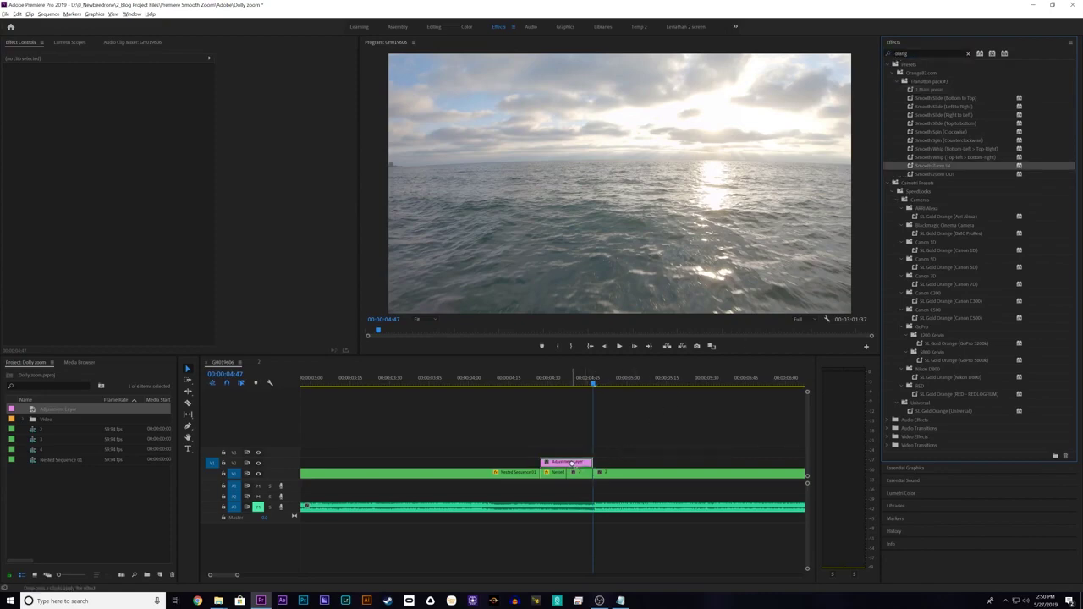
left_click_drag(572, 464, 561, 464)
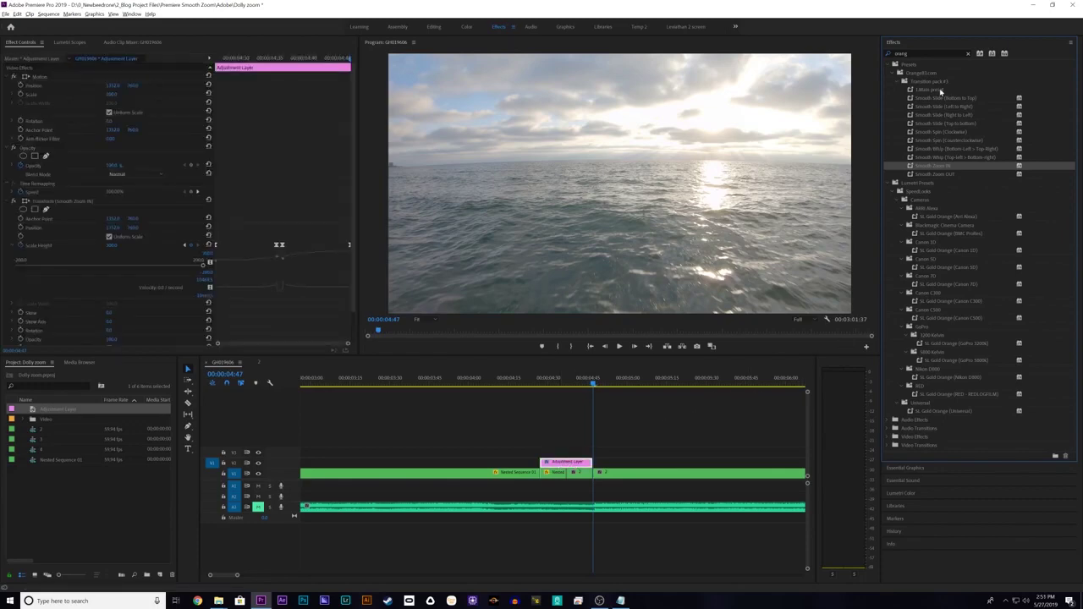
Apply the 1.Main preset to the short clip piece and play back the transition.
left_click_drag(940, 91, 577, 476)
left_click_drag(577, 476, 576, 475)
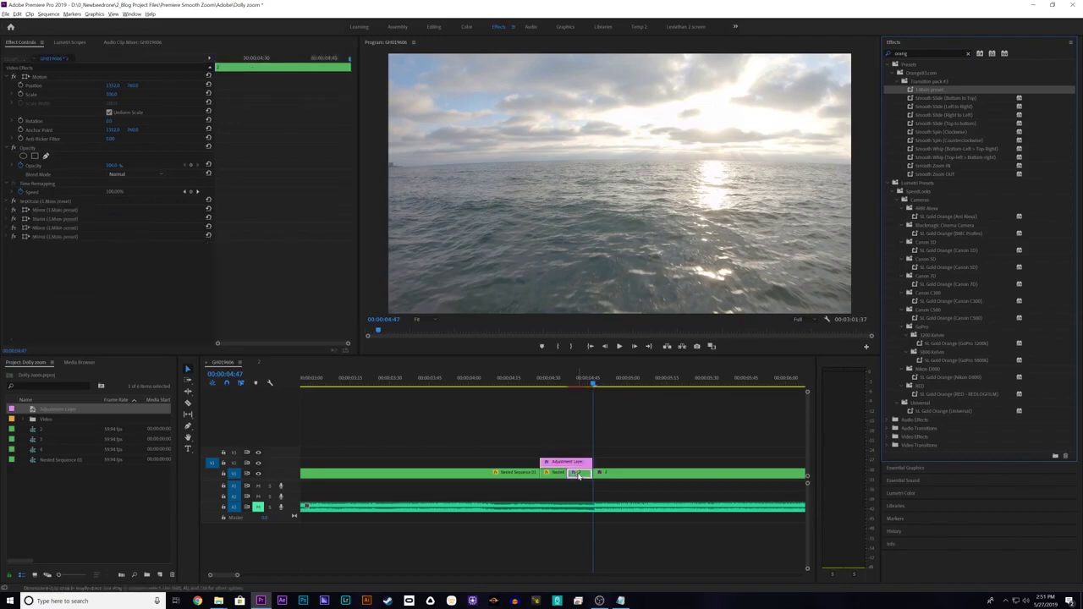
left_click_drag(593, 383, 543, 384)
key("space")
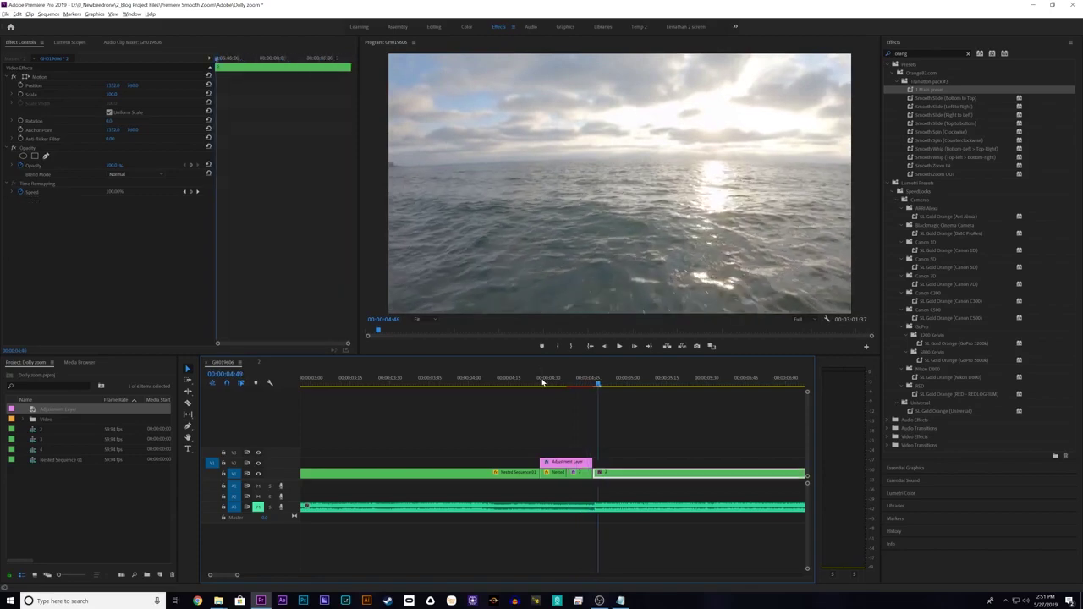
left_click(542, 384)
key("Left")
key("Left")
key("Left")
key("Left")
key("Left")
key("Left")
key("Left")
key("Left")
key("Left")
key("Left")
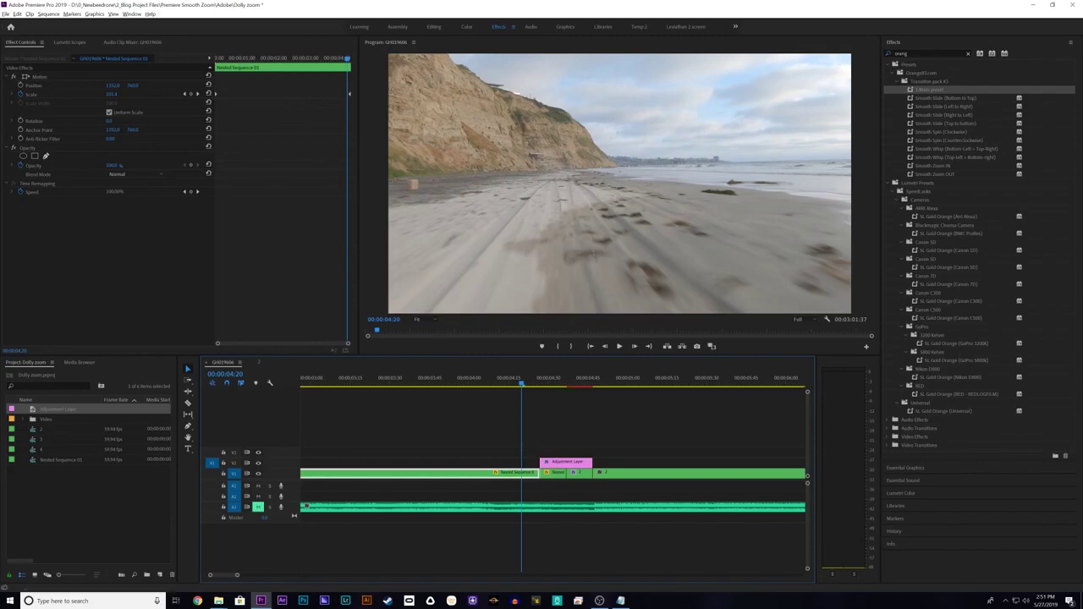
key("shift+k")
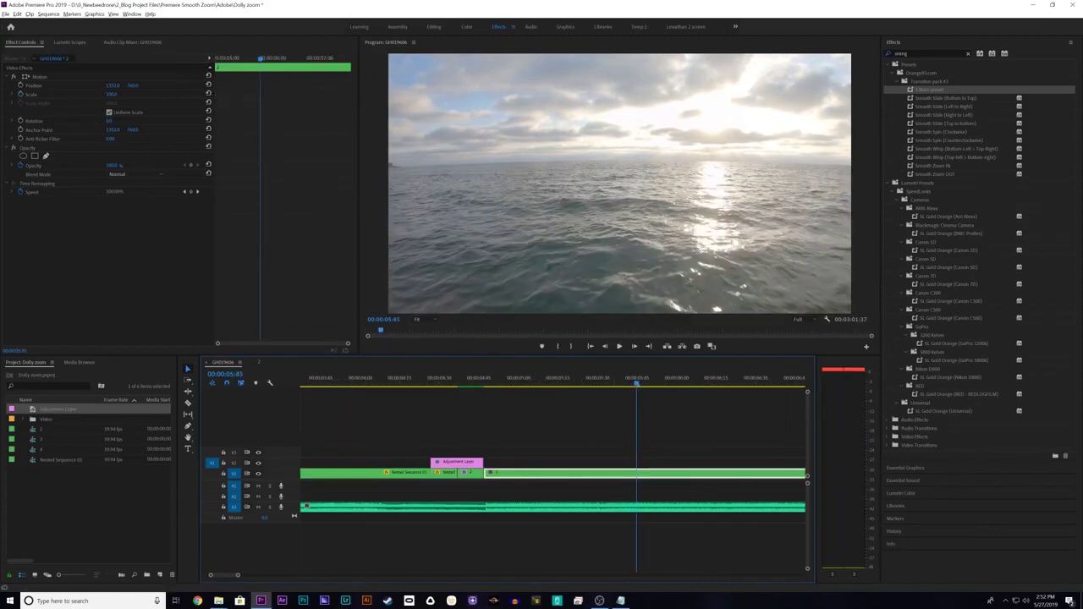
scroll(550, 474, "right", 3)
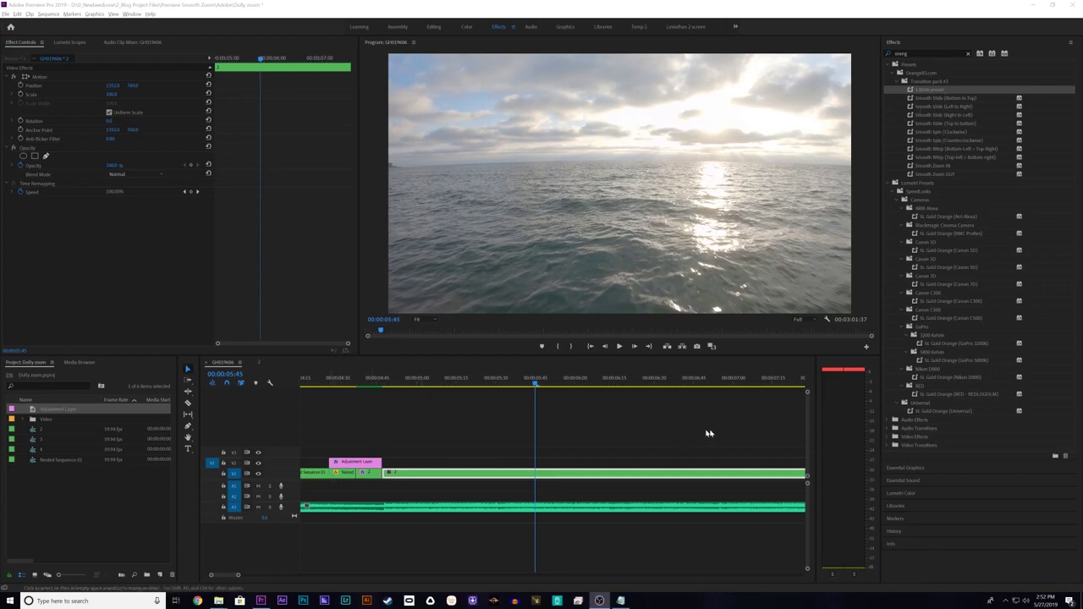
Undo the last change, mute track A3, and play from about 17:31 to find the spinning cliff shot.
key("ctrl+z")
scroll(704, 427, "down", 5)
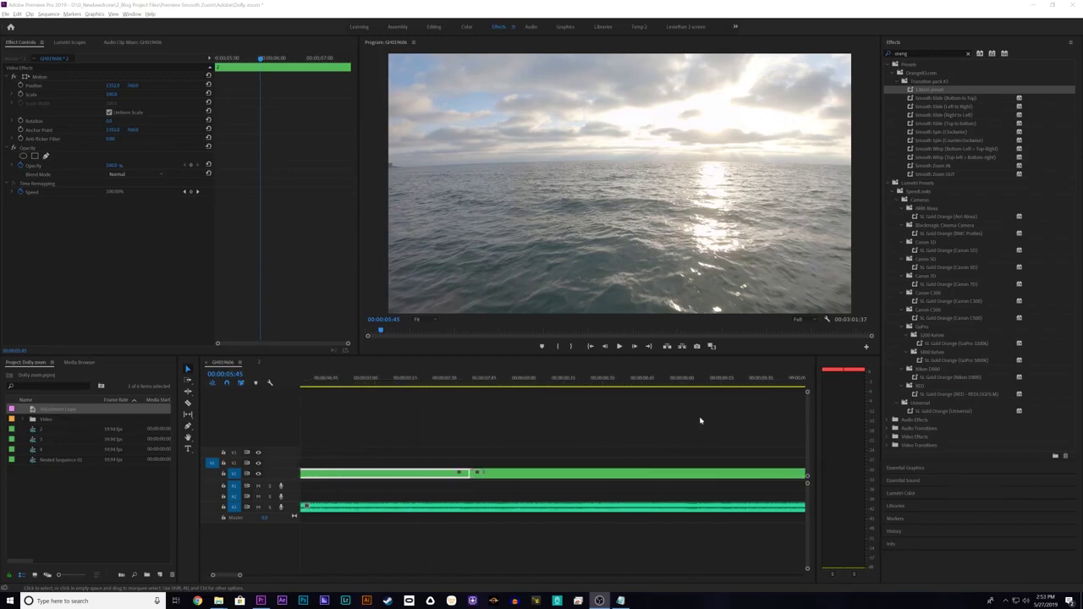
left_click(669, 439)
scroll(648, 440, "down", 3)
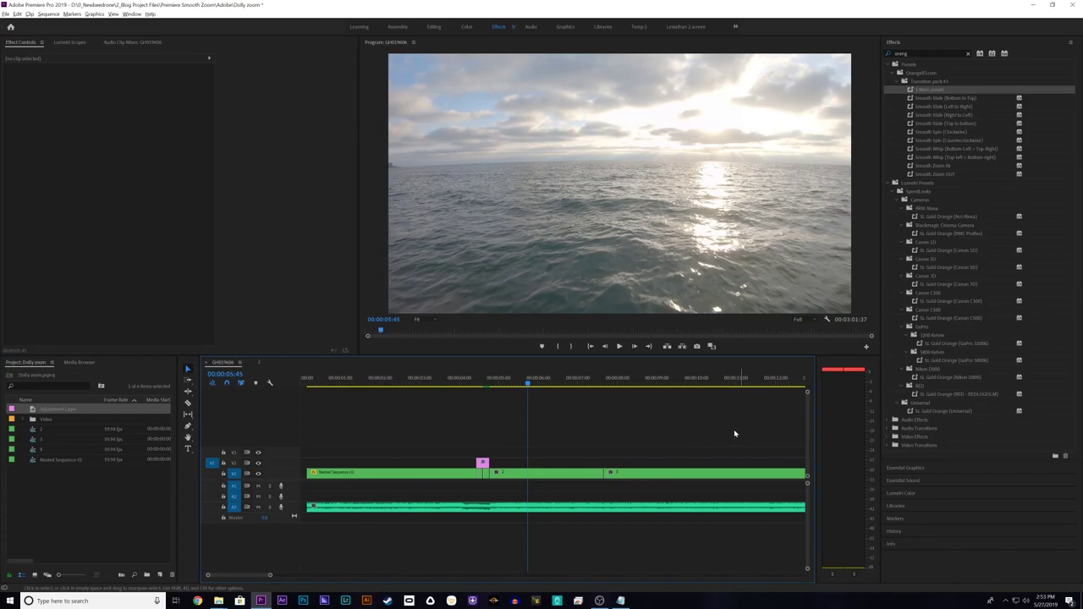
scroll(734, 434, "down", 4)
left_click(623, 386)
left_click(623, 387)
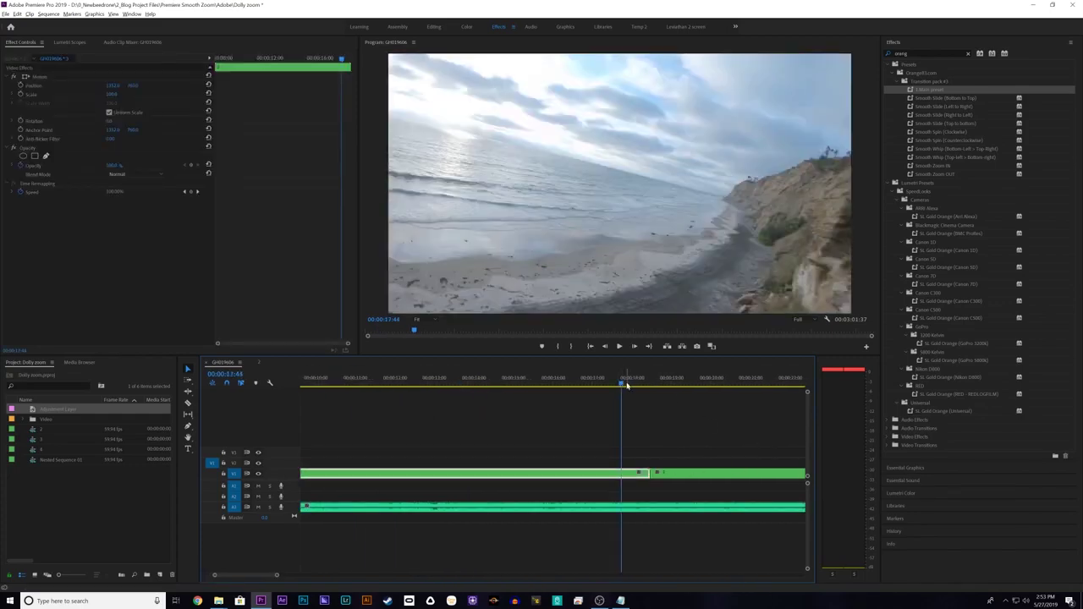
left_click(258, 507)
left_click_drag(621, 385, 533, 385)
key("space")
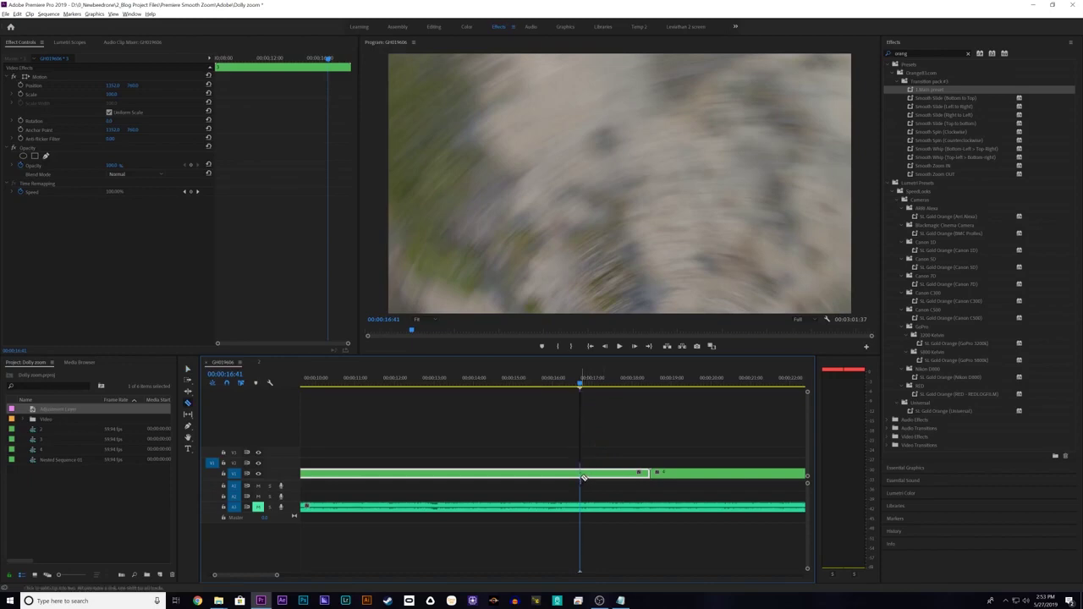
Cut the clip at the playhead, delete the piece after it, and close the gap.
key("ctrl+k")
left_click(610, 476)
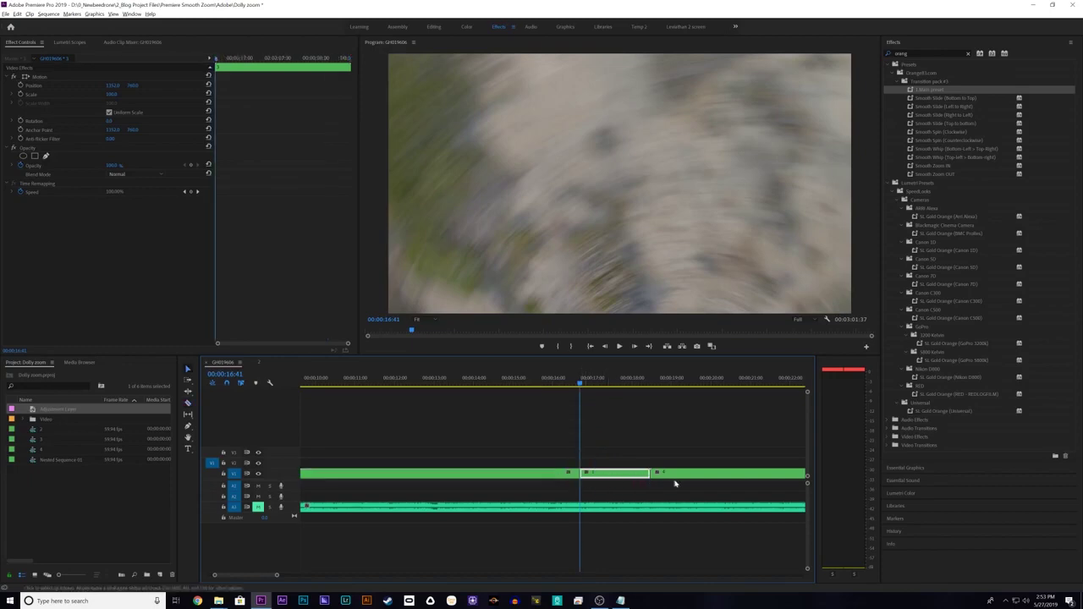
key("Delete")
left_click_drag(703, 476, 632, 474)
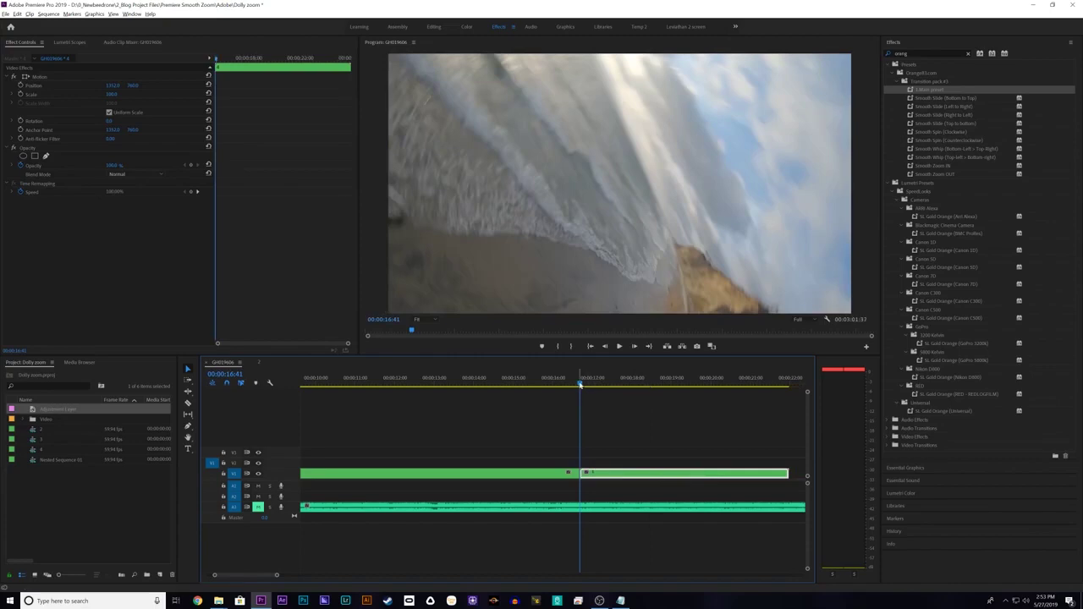
Cut again at 17:23, remove the short piece, and close the gap between the drone clips.
left_click_drag(579, 385, 610, 385)
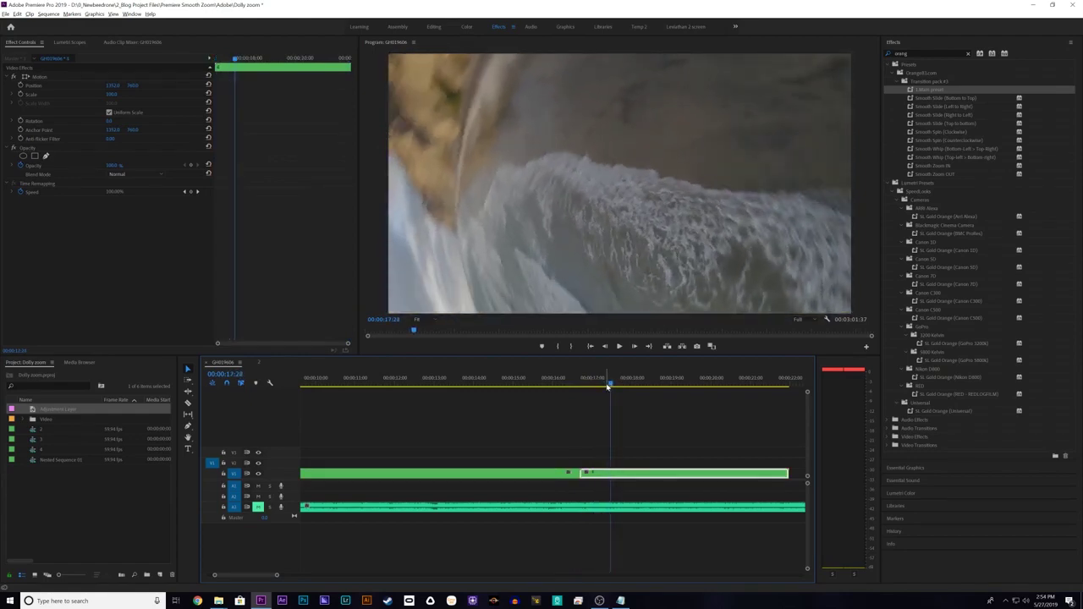
key("Right")
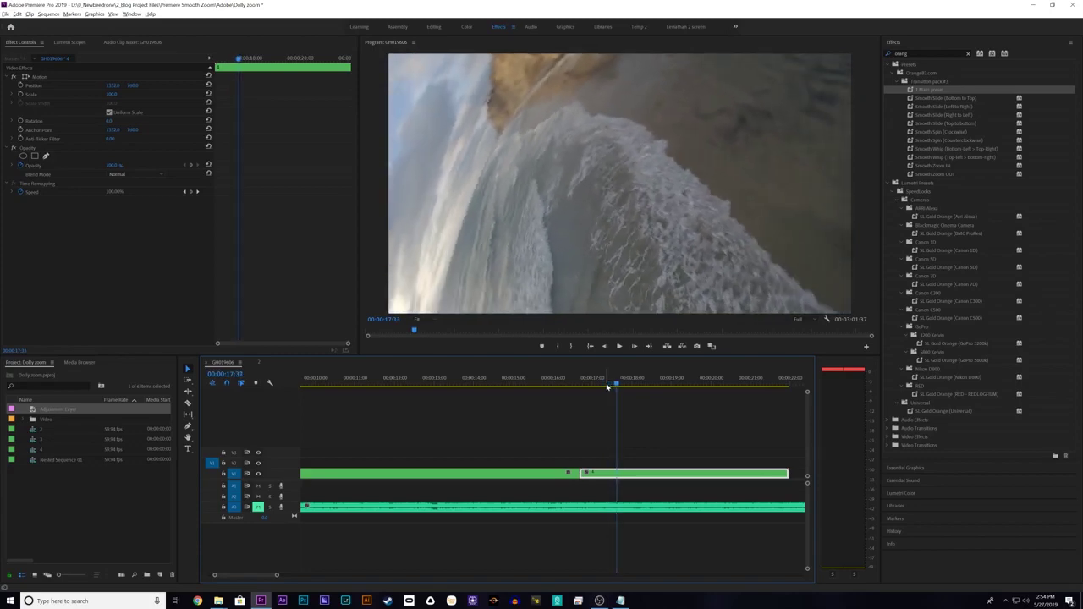
key("Left")
key("Right")
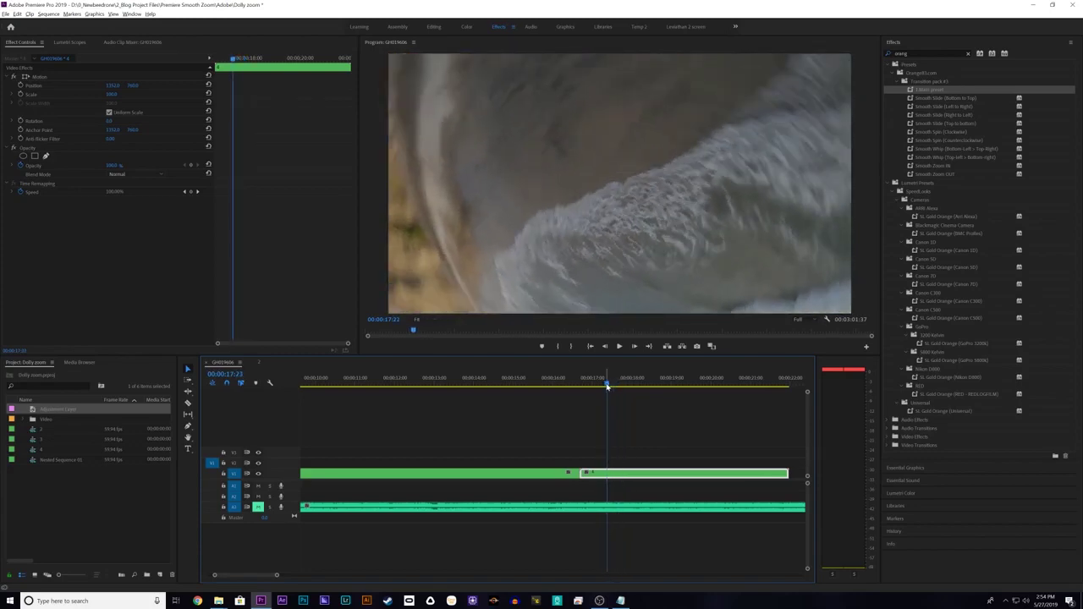
key("ctrl+k")
left_click(595, 476)
key("Delete")
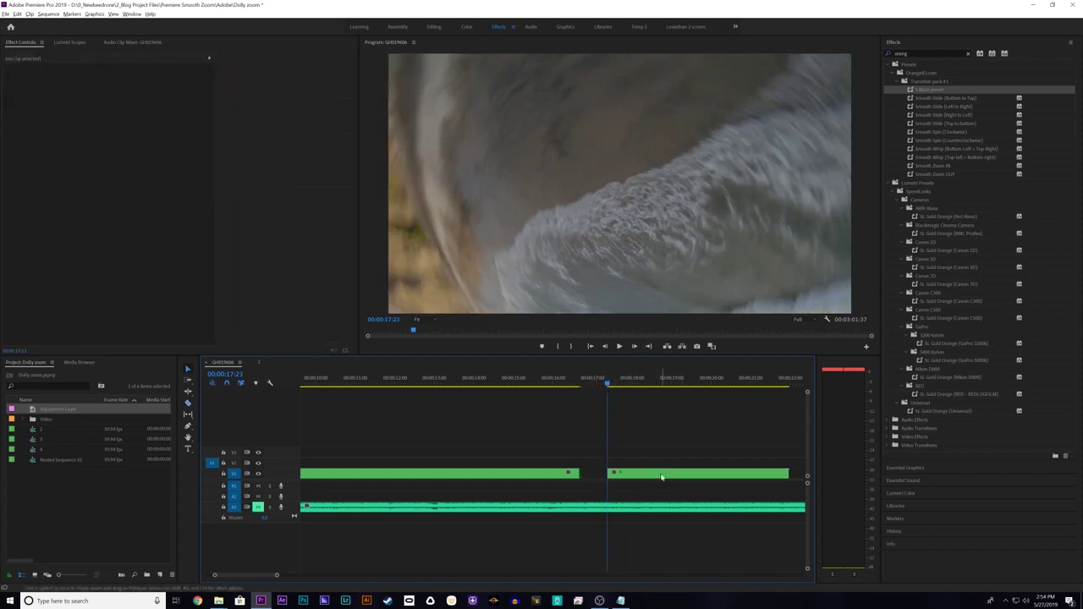
left_click_drag(662, 479, 635, 479)
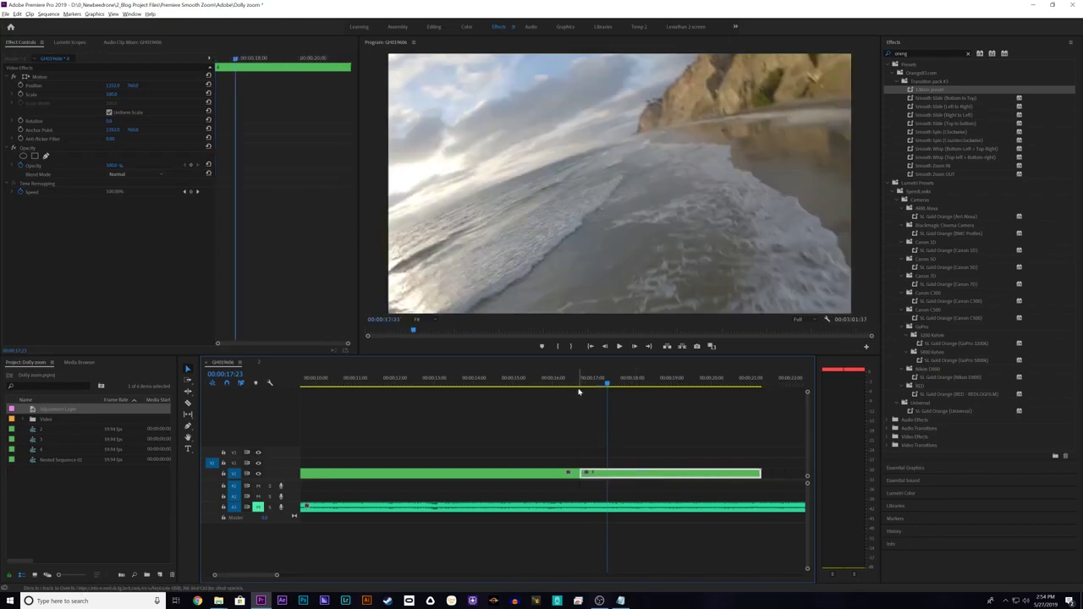
Step and play across the new cut to check it plays cleanly.
left_click_drag(566, 381, 564, 381)
key("Right")
key("Right")
key("Right")
key("Right")
key("Right")
key("Right")
key("Right")
key("Right")
key("Right")
key("Right")
key("Right")
key("Right")
key("Right")
key("Right")
key("Right")
key("Right")
key("Right")
key("Right")
key("Right")
key("Right")
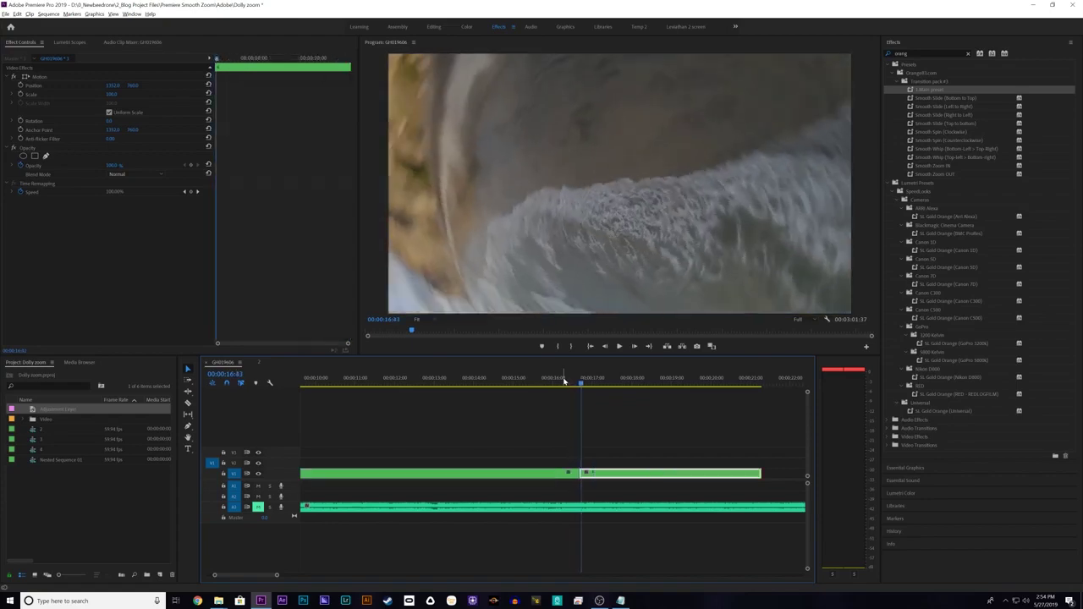
left_click(565, 382)
key("Right")
key("Right")
key("Right")
key("Right")
key("Right")
key("Right")
key("Right")
key("Right")
key("Right")
key("Right")
key("Right")
key("Right")
key("Right")
key("Right")
key("Right")
key("Right")
key("Right")
key("Right")
key("Right")
key("Right")
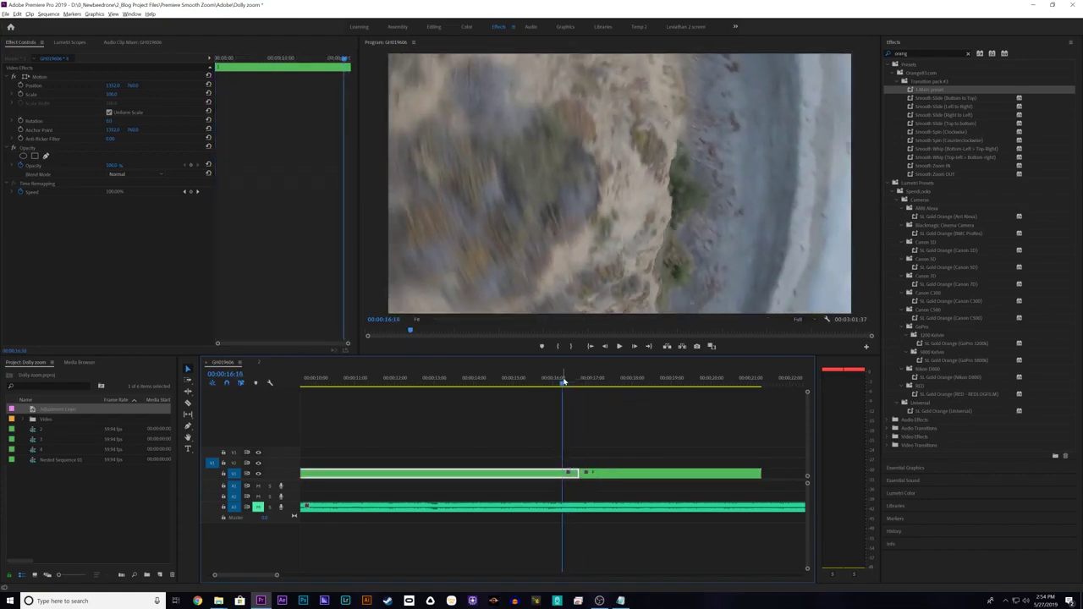
key("Left")
key("Left")
key("Left")
key("Left")
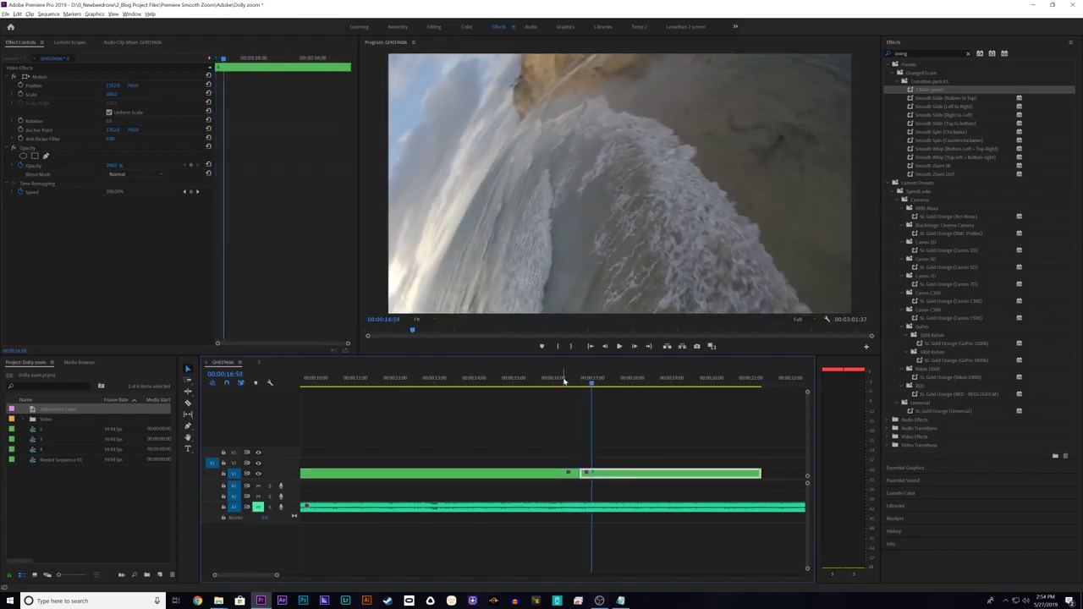
key("Right")
key("Right")
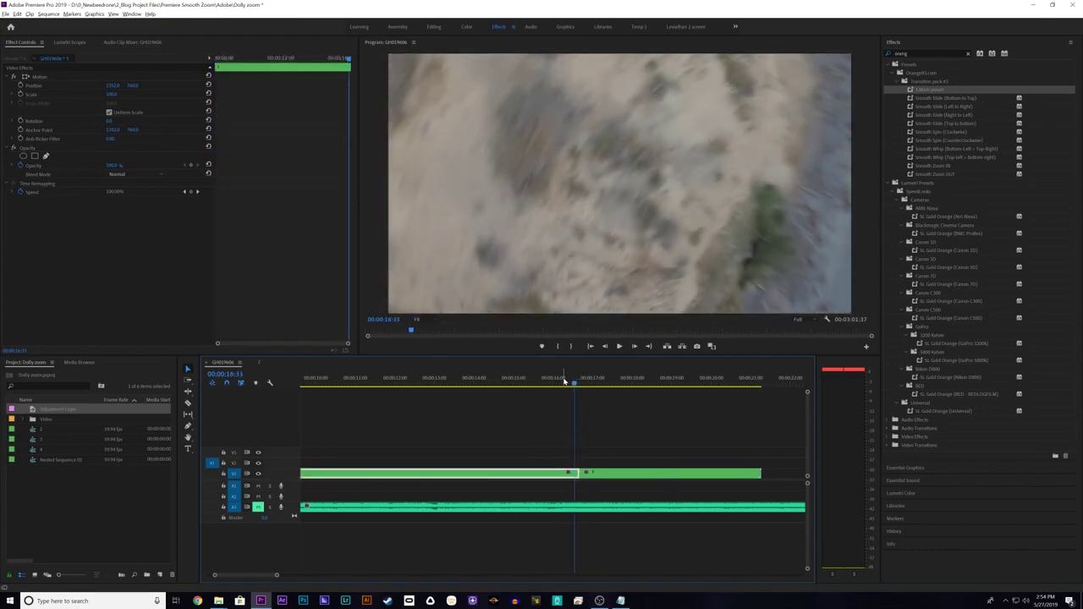
key("space")
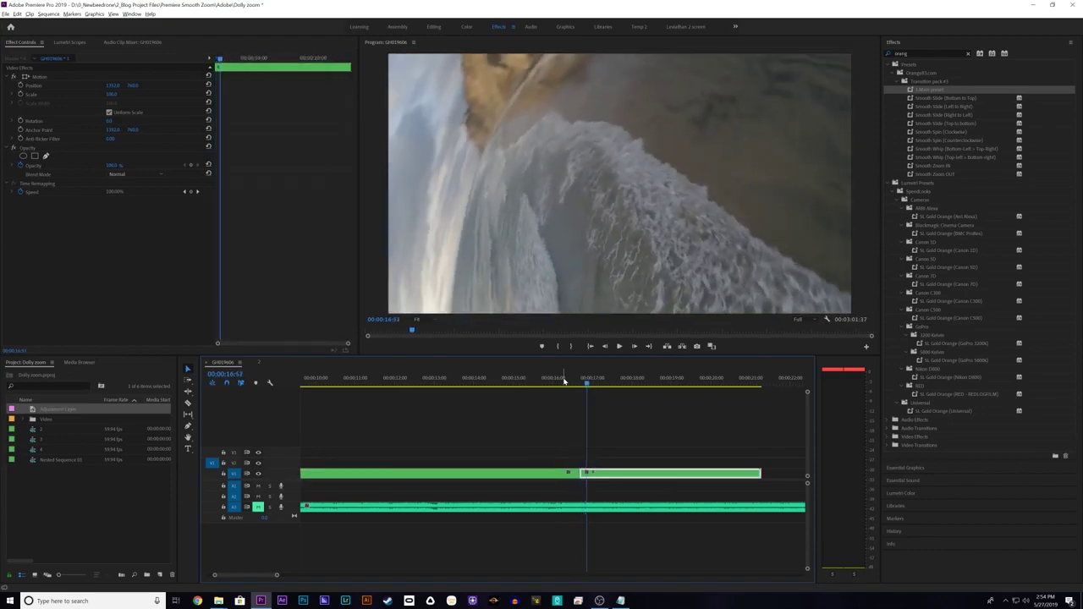
left_click(580, 384)
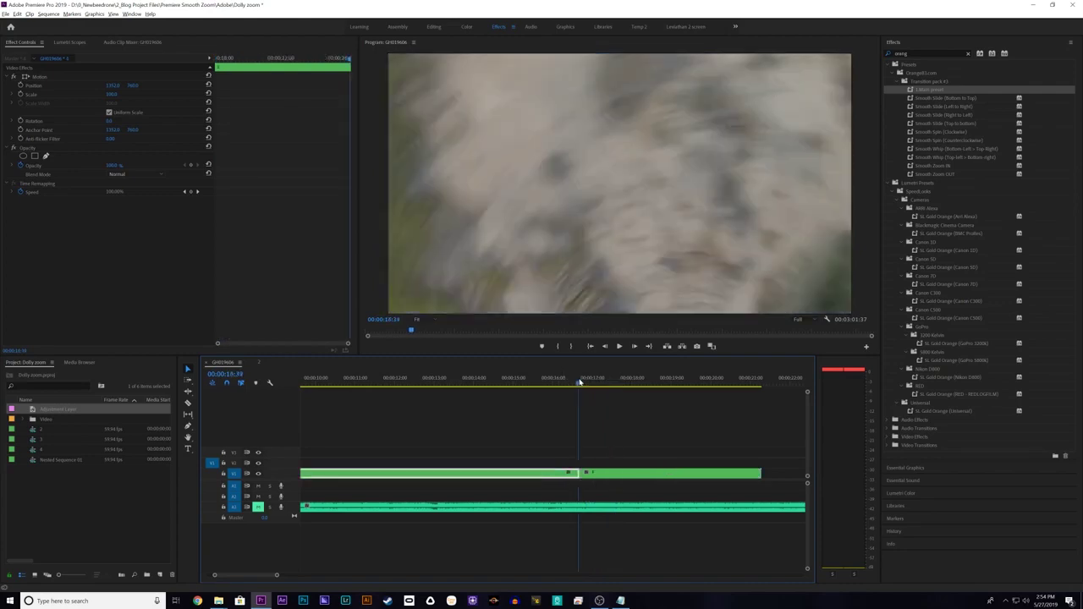
Zoom the timeline in and razor V1 a few frames before and just after the cut.
key("=")
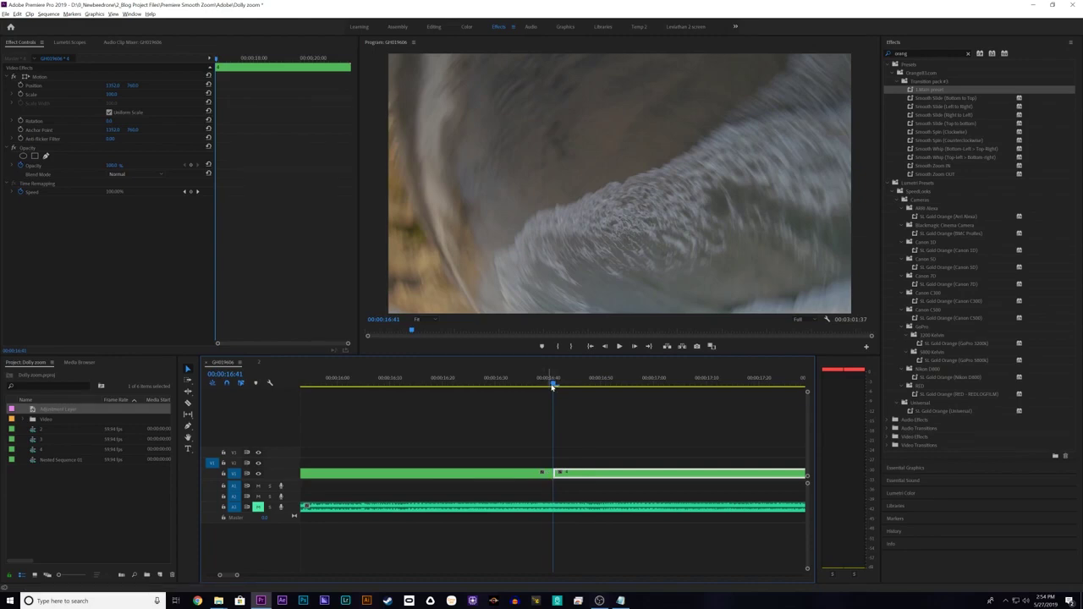
left_click_drag(552, 386, 520, 386)
key("c")
left_click(521, 474)
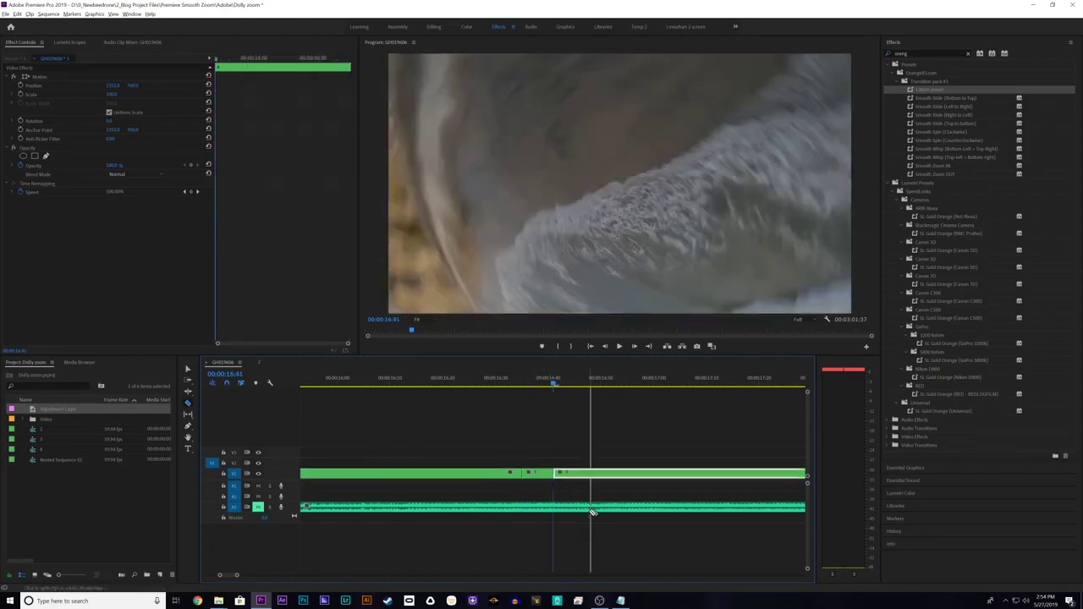
key("Right")
key("Right")
key("Right")
key("Right")
key("Right")
key("Right")
key("Right")
key("Right")
key("Right")
key("Right")
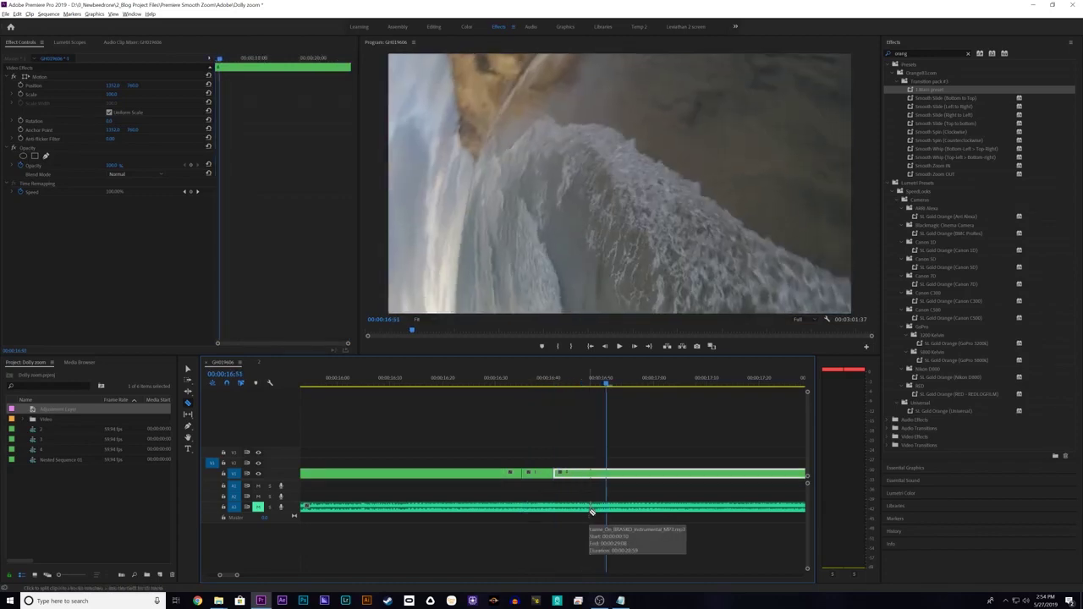
key("Left")
key("Left")
key("Left")
key("Left")
key("Left")
key("Left")
key("Left")
key("Left")
key("Left")
key("Left")
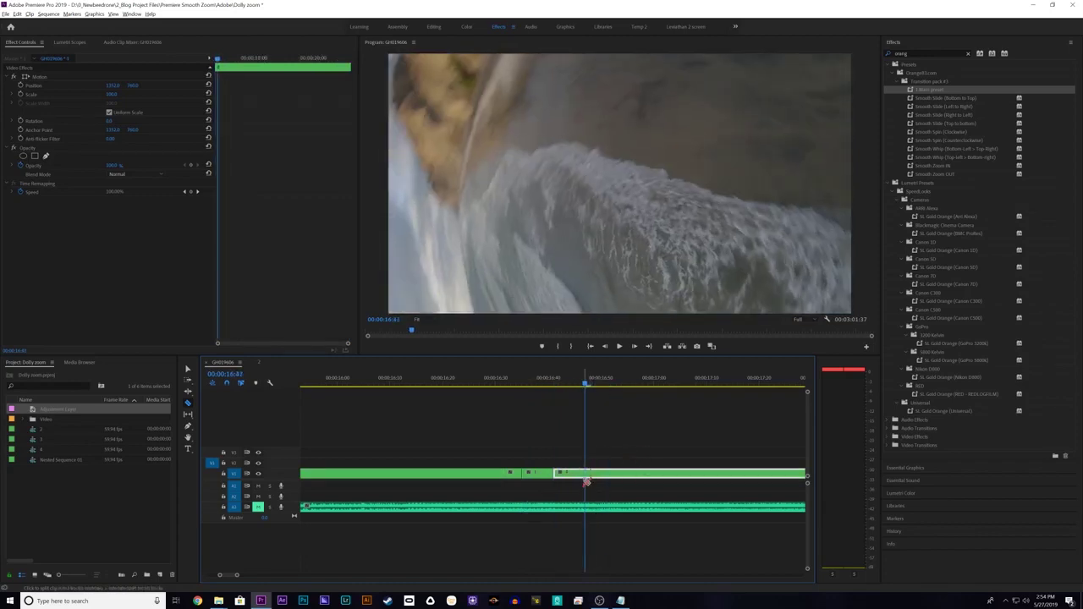
left_click(587, 474)
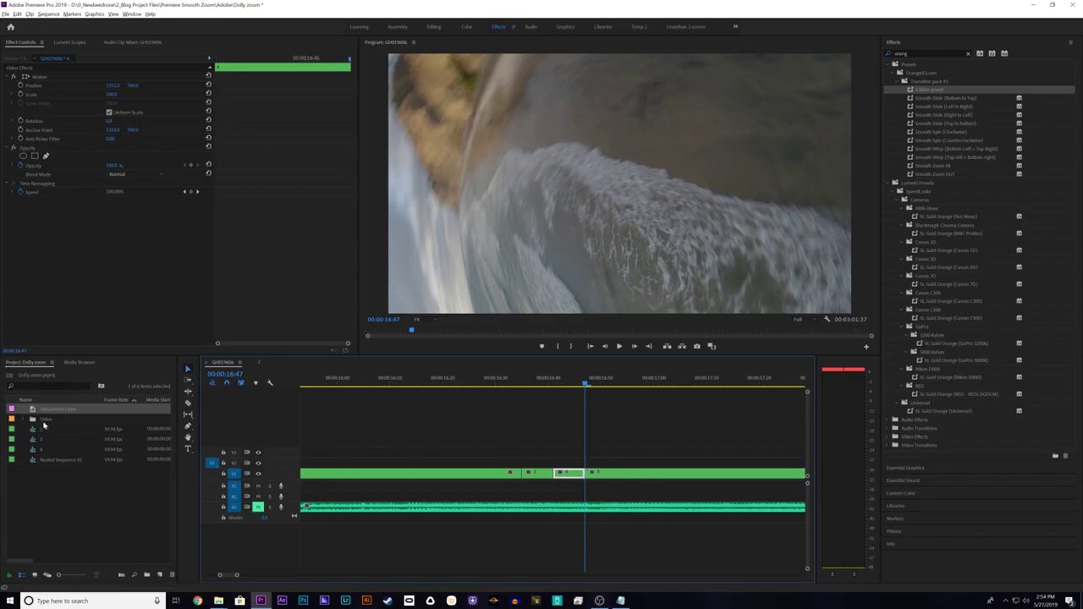
Place an Adjustment Layer on V2 above the cut and trim its end with W.
left_click_drag(48, 410, 575, 467)
left_click(586, 463)
key("w")
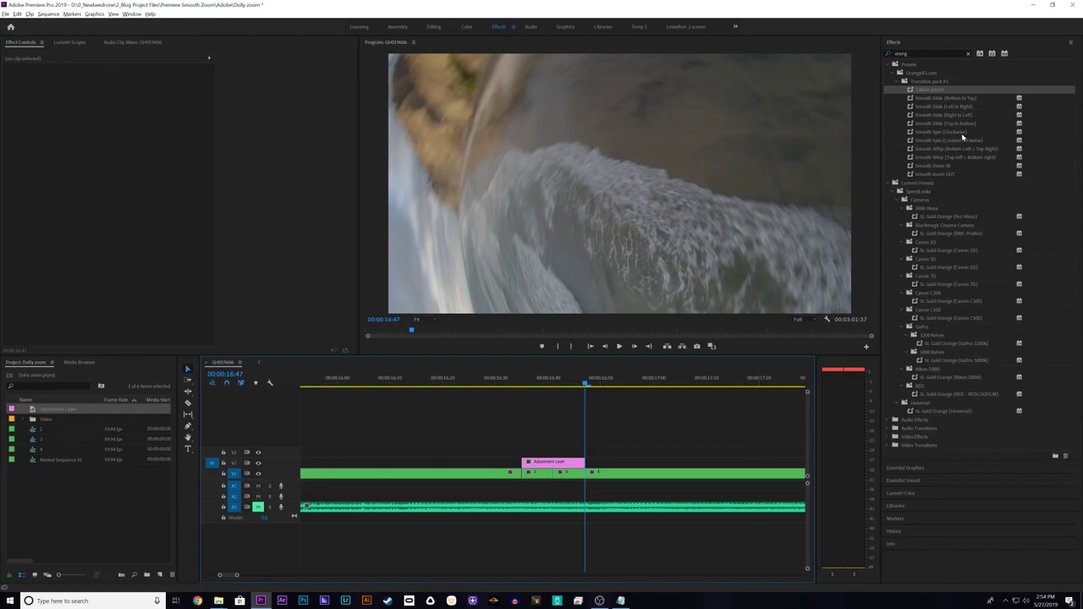
Apply Smooth Spin (Counterclockwise) to the adjustment layer and step through the transition frame by frame.
left_click_drag(964, 146, 542, 464)
left_click_drag(555, 380, 523, 380)
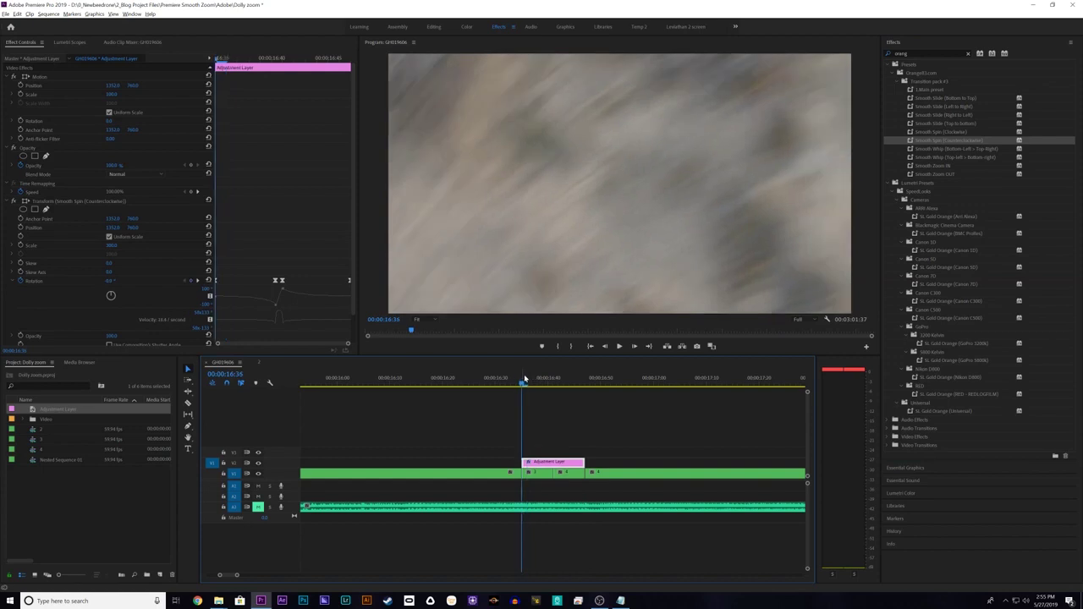
key("Right")
key("Right")
key("Right")
key("Right")
key("Right")
key("Right")
key("Right")
key("Right")
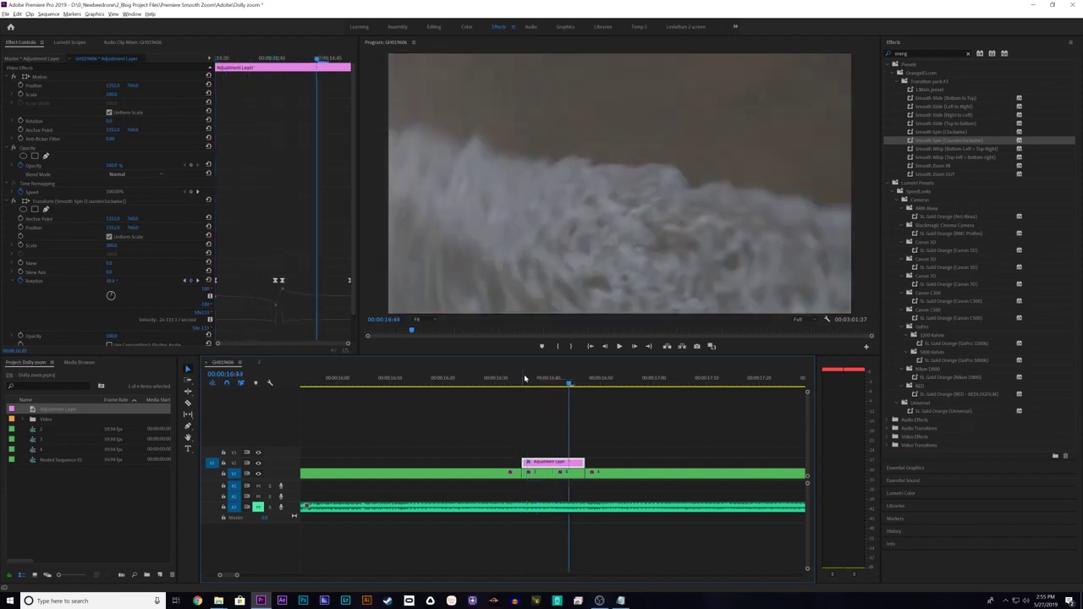
key("Right")
key("Right")
key("Right")
key("Right")
key("Right")
key("Right")
key("Right")
key("Right")
key("Right")
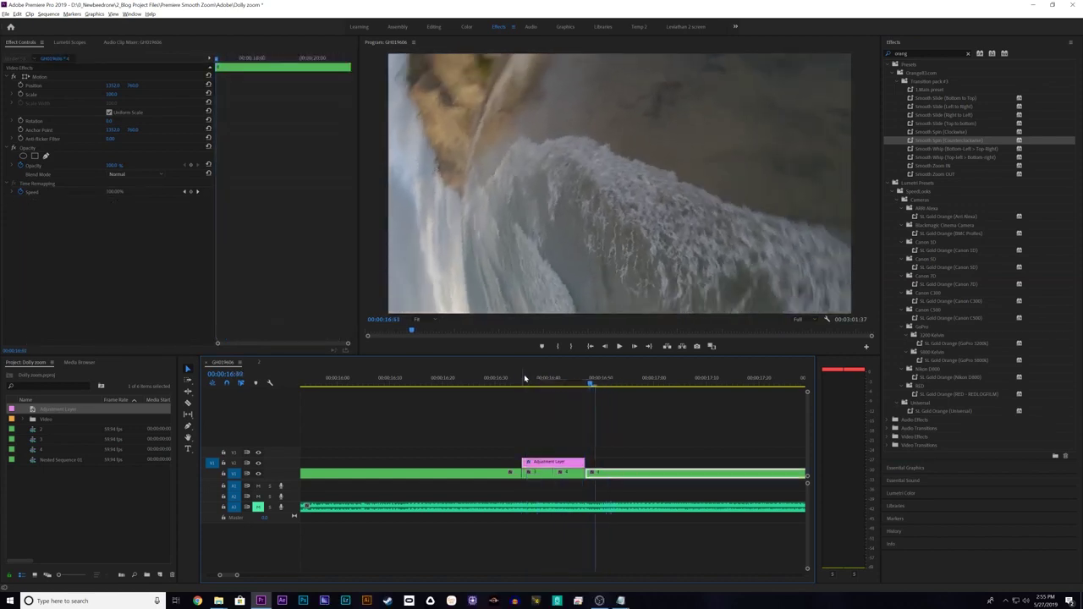
key("Left")
key("Left")
key("Left")
key("Left")
key("Left")
key("Left")
key("Left")
key("Left")
key("Left")
key("Left")
key("Left")
key("Left")
key("Left")
key("Left")
key("Left")
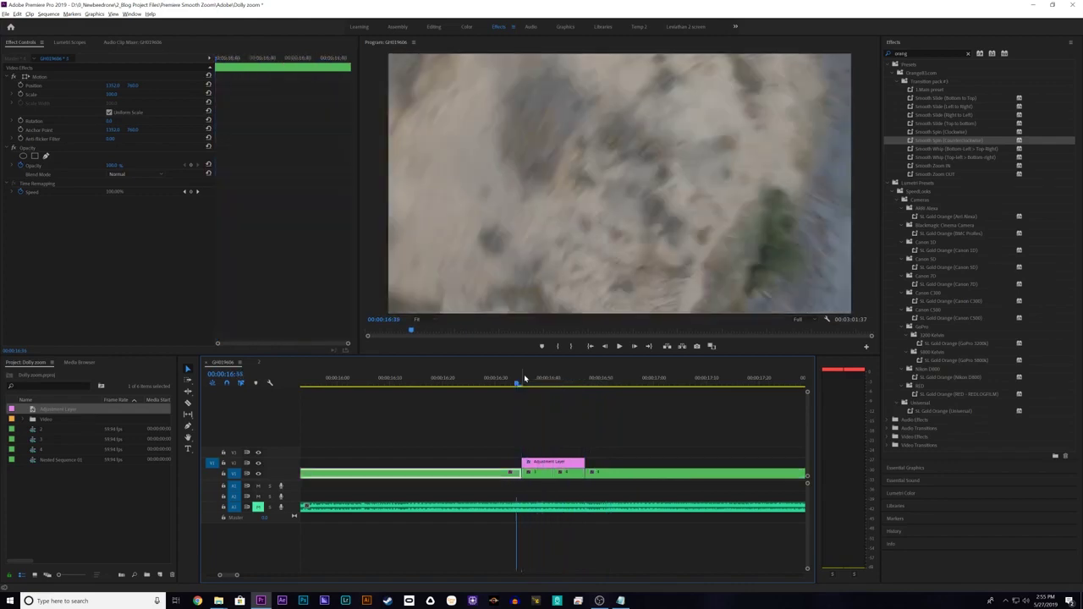
key("Left")
key("Left")
key("Left")
key("Left")
key("Left")
key("Left")
key("Left")
key("Right")
key("Right")
key("Right")
key("Right")
key("Right")
key("Right")
key("Right")
key("Right")
key("Right")
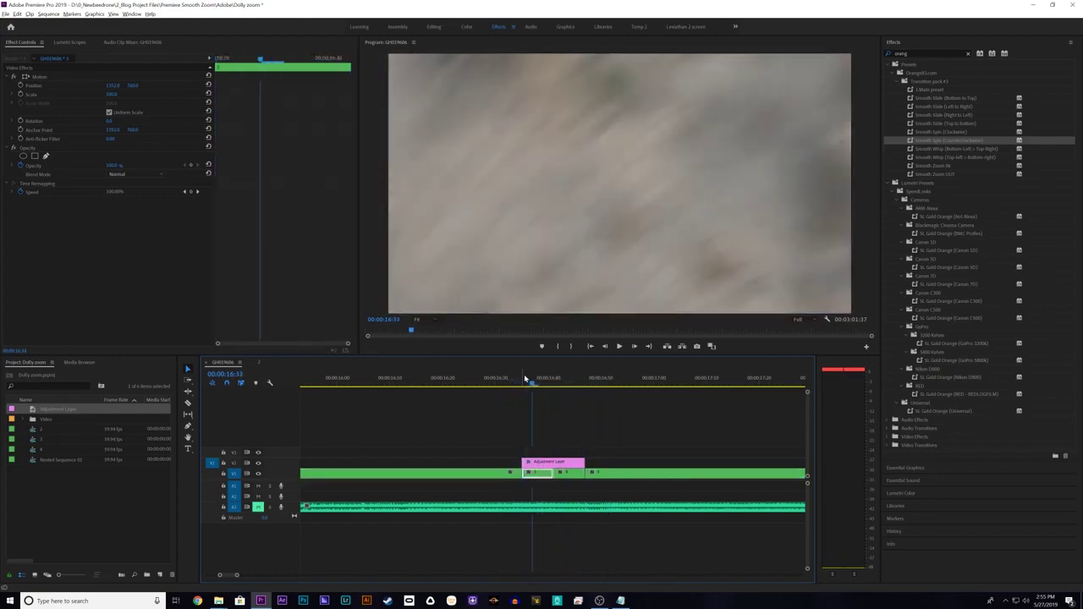
key("Right")
key("Right")
key("Right")
key("Right")
key("Right")
key("Right")
key("Right")
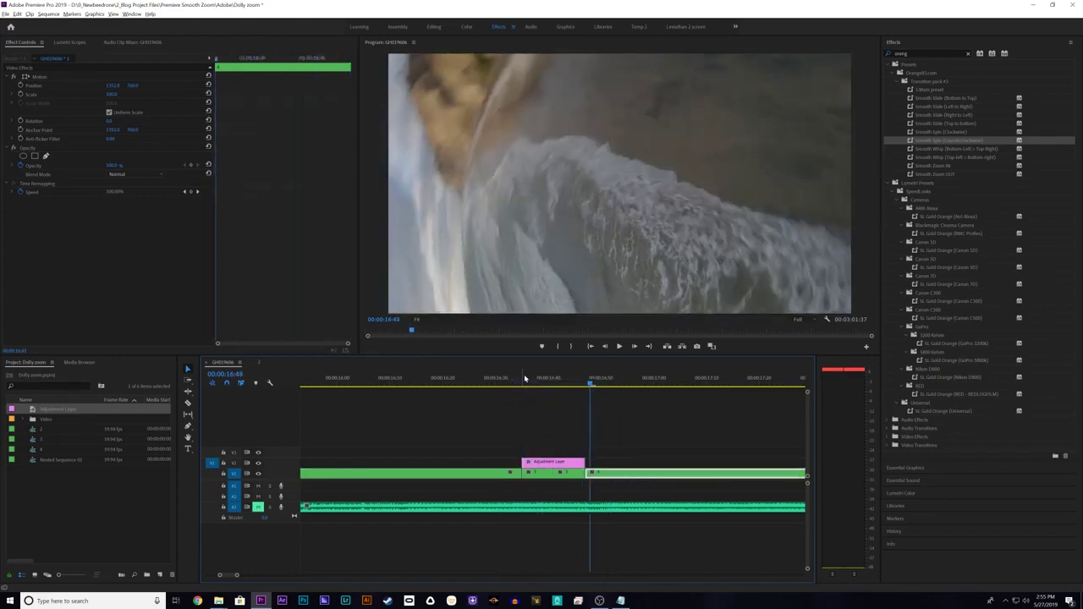
key("Left")
key("Left")
key("Left")
key("Left")
key("Left")
key("Left")
key("Left")
key("Left")
key("Left")
key("Left")
key("Left")
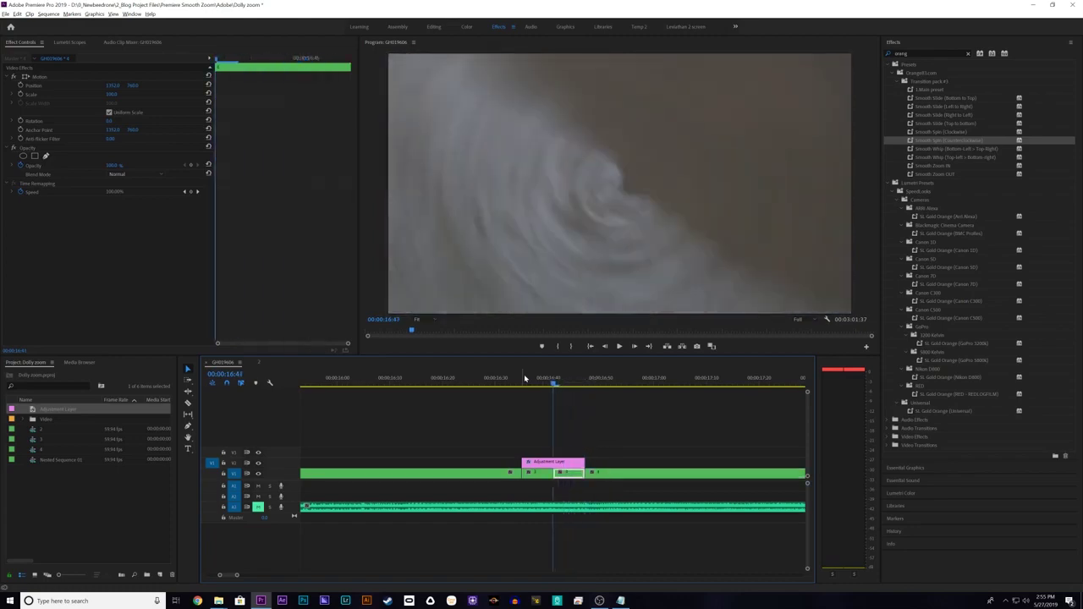
key("Right")
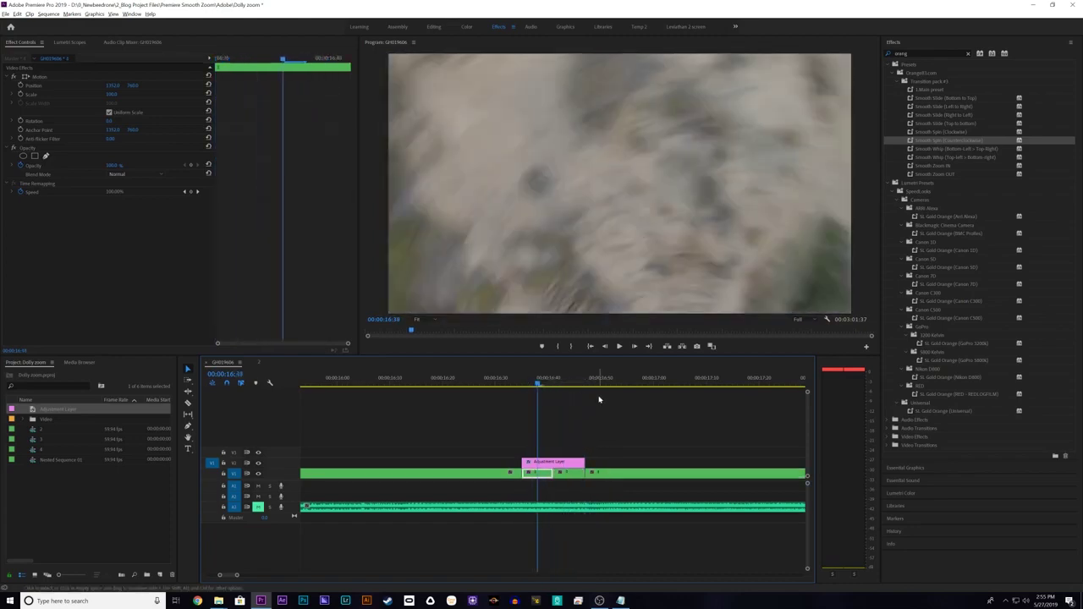
Apply Smooth Spin (Clockwise) to the adjustment layer and play the spin from its start.
left_click_drag(961, 131, 563, 462)
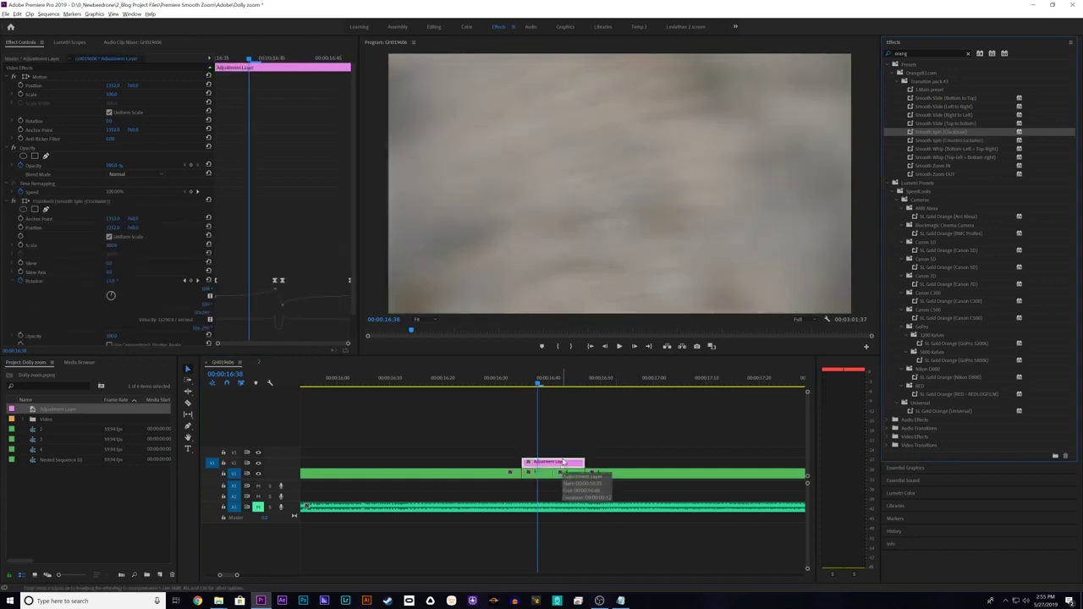
left_click(523, 385)
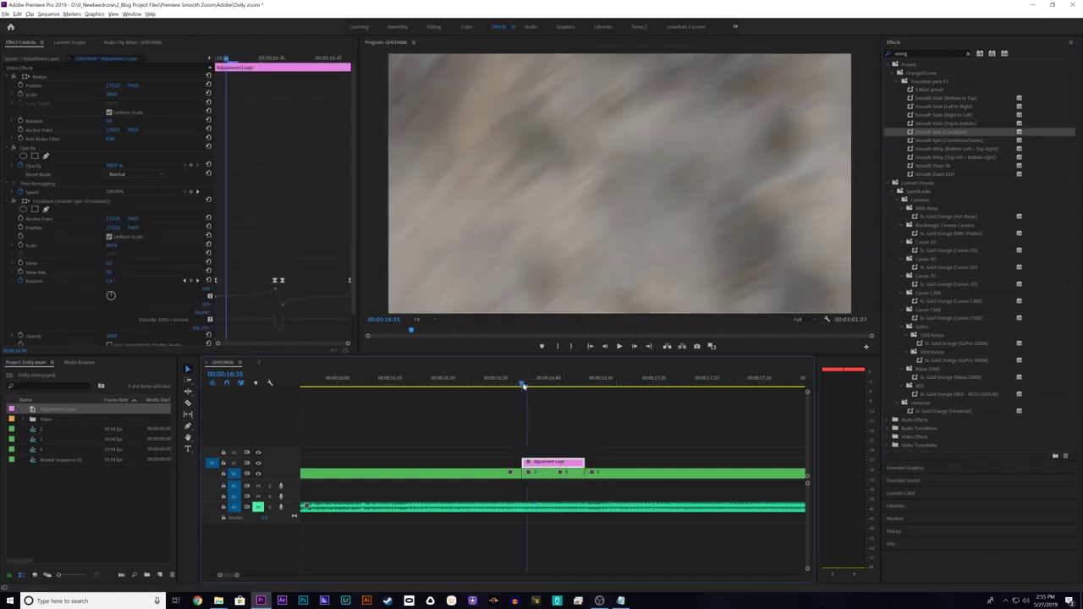
key("space")
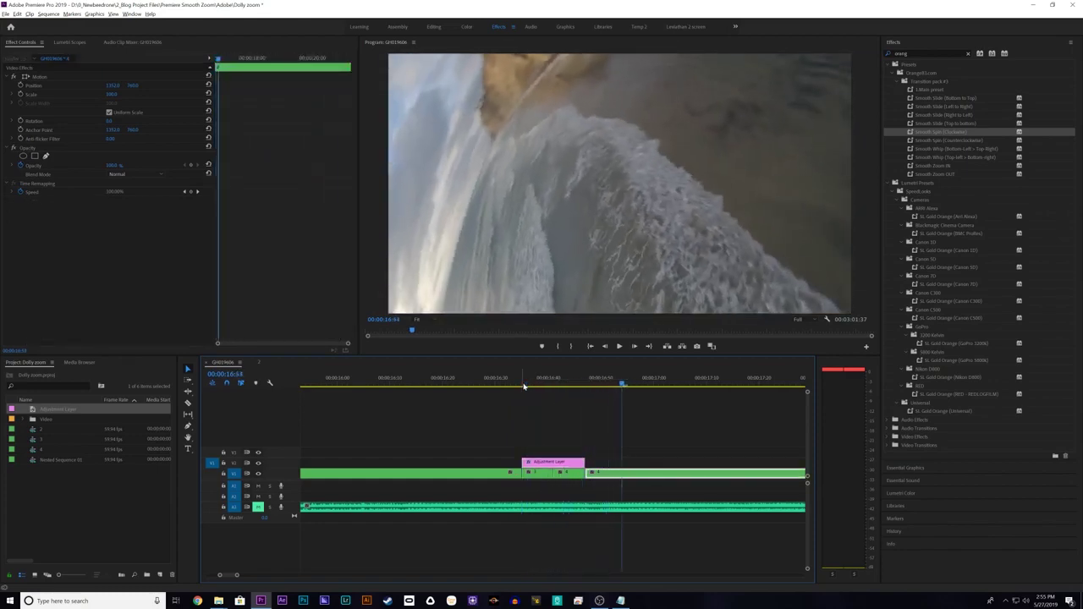
key("space")
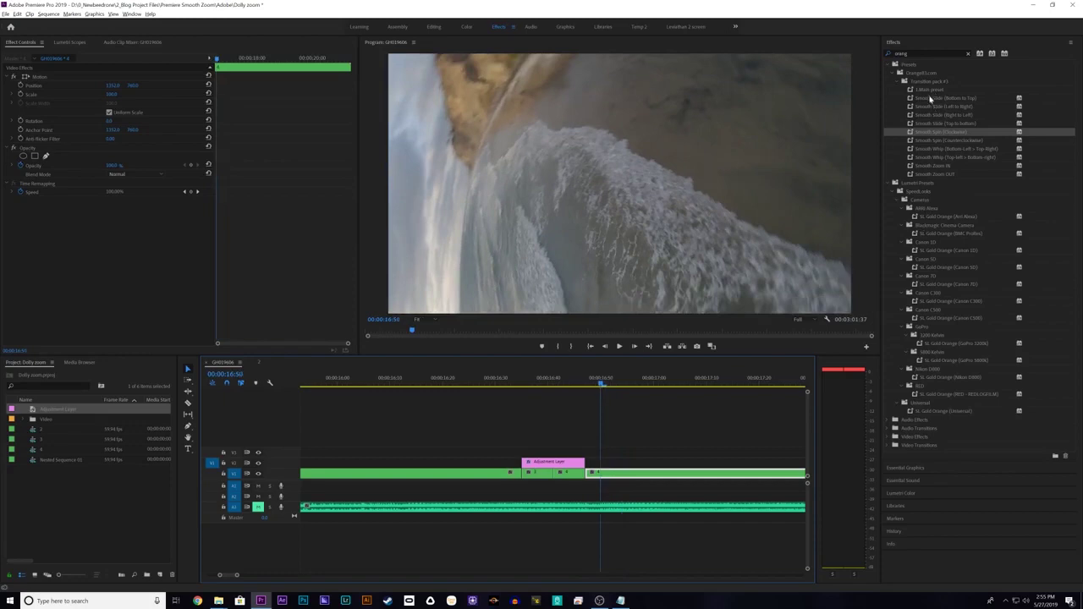
Apply the 1.Main preset to both short V1 clip pieces at the cut and play the transition.
left_click_drag(931, 89, 538, 477)
left_click_drag(932, 91, 568, 476)
left_click(516, 380)
key("space")
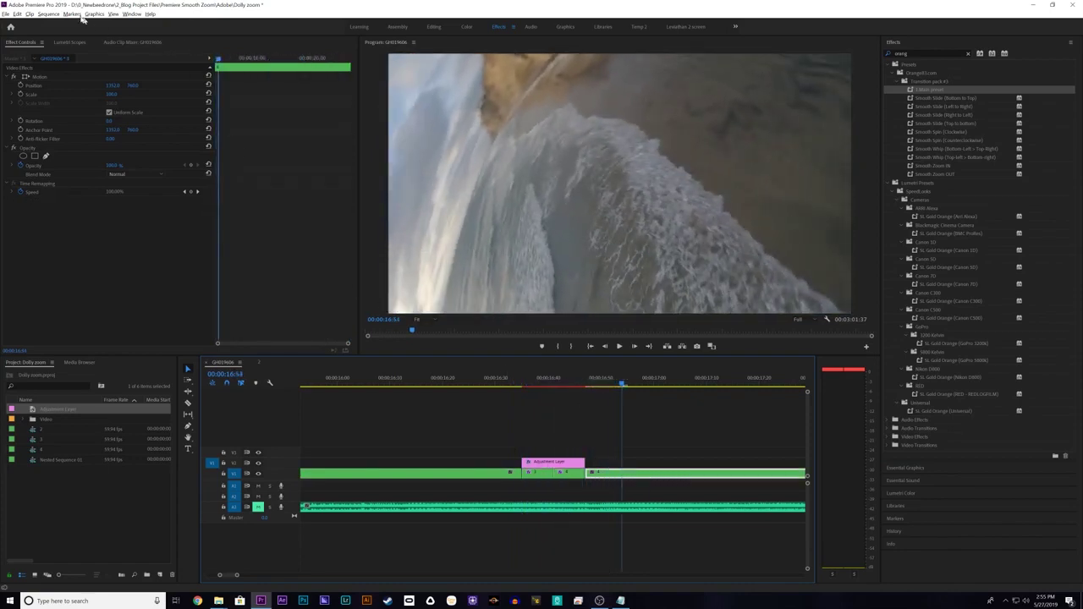
Open the Sequence menu to render the effects In to Out.
left_click(49, 13)
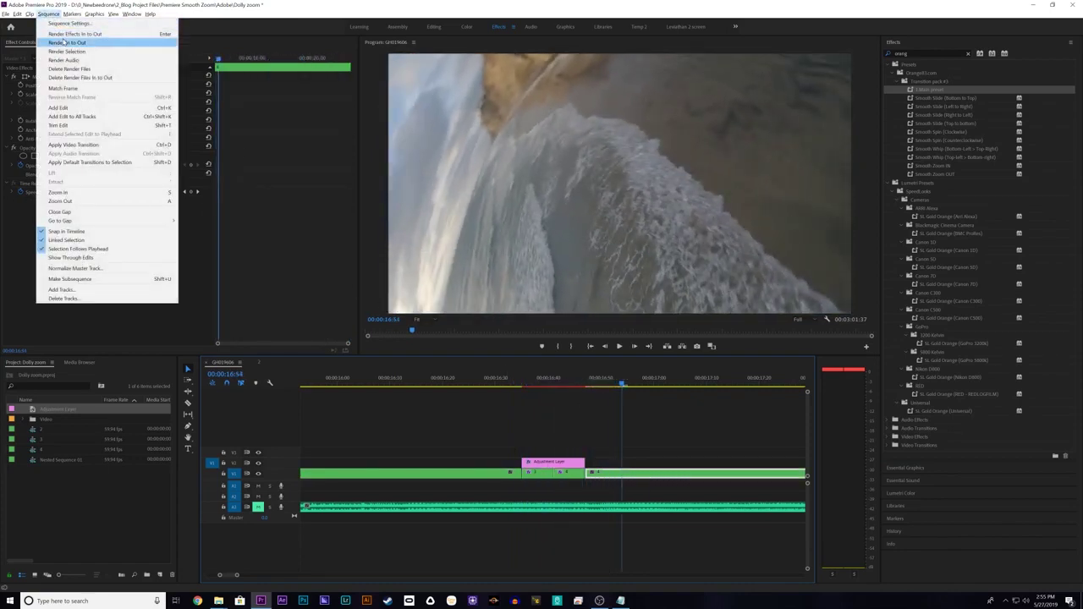